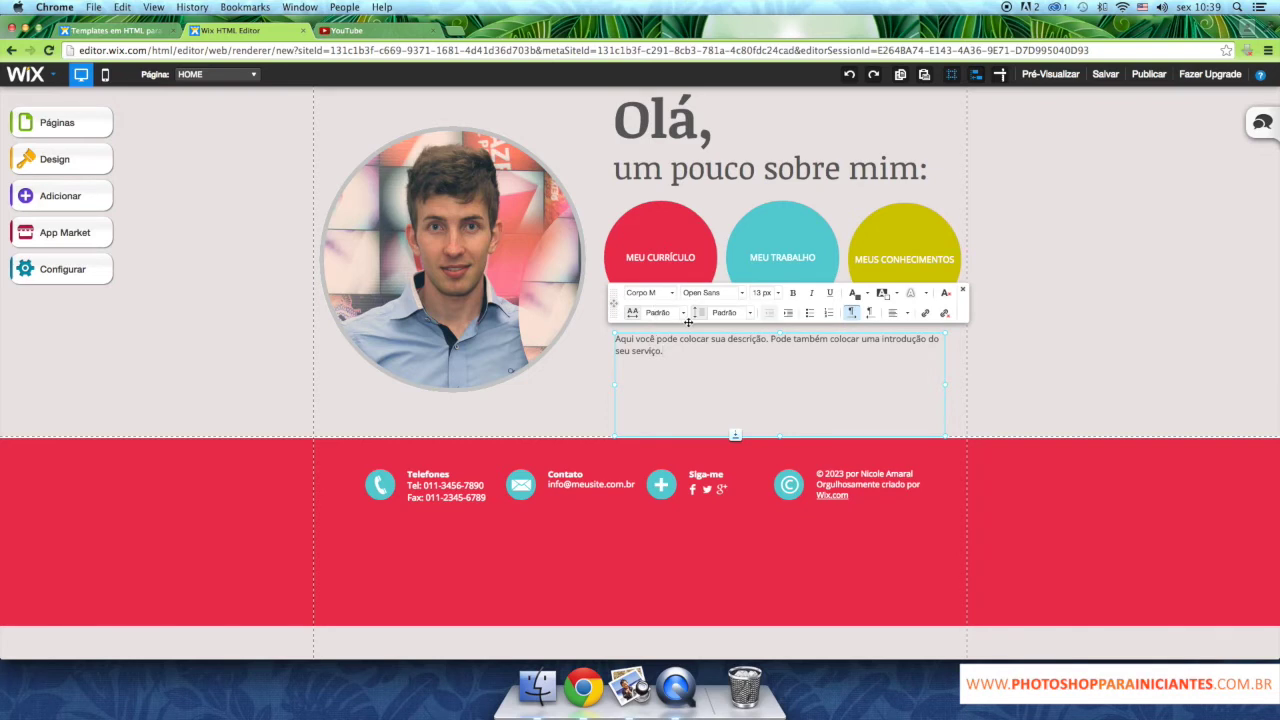
Set the whole introductory description text below the three circles to Arial at 14 px.
{"action": "left_click_drag", "start_coordinate": [663, 355], "coordinate": [612, 338]}
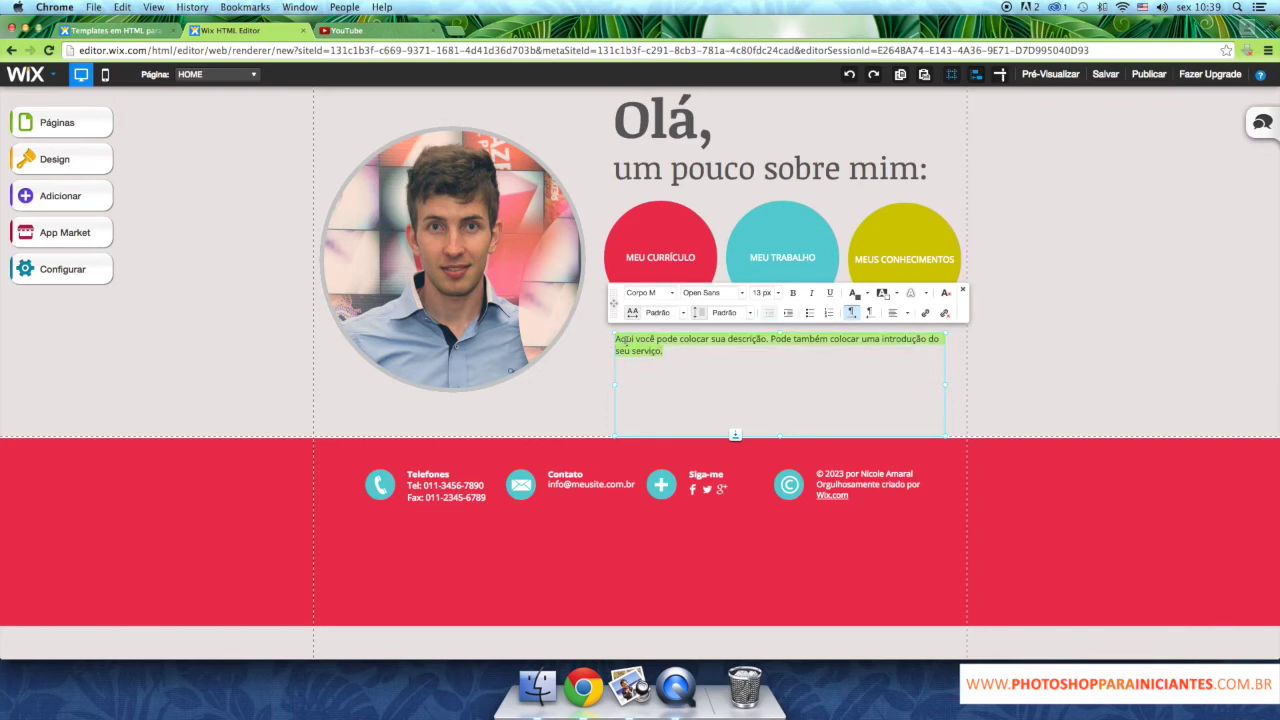
{"action": "left_click", "coordinate": [722, 294]}
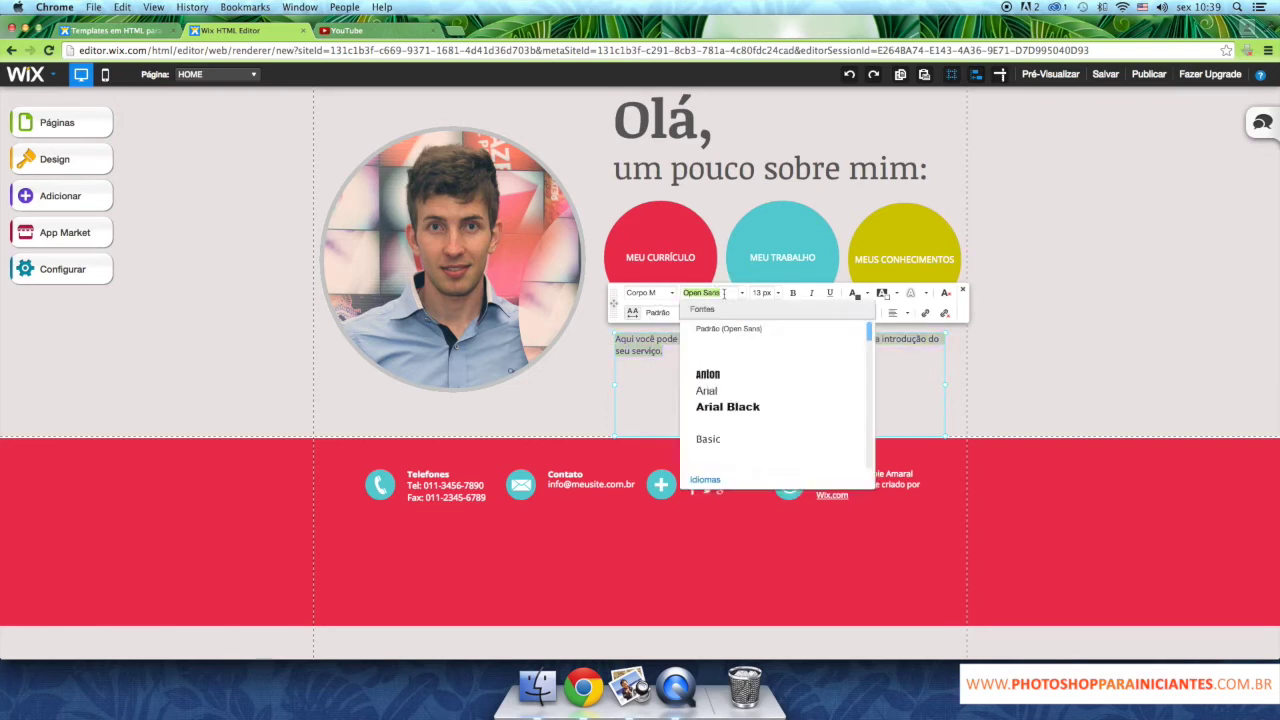
{"action": "left_click", "coordinate": [715, 389]}
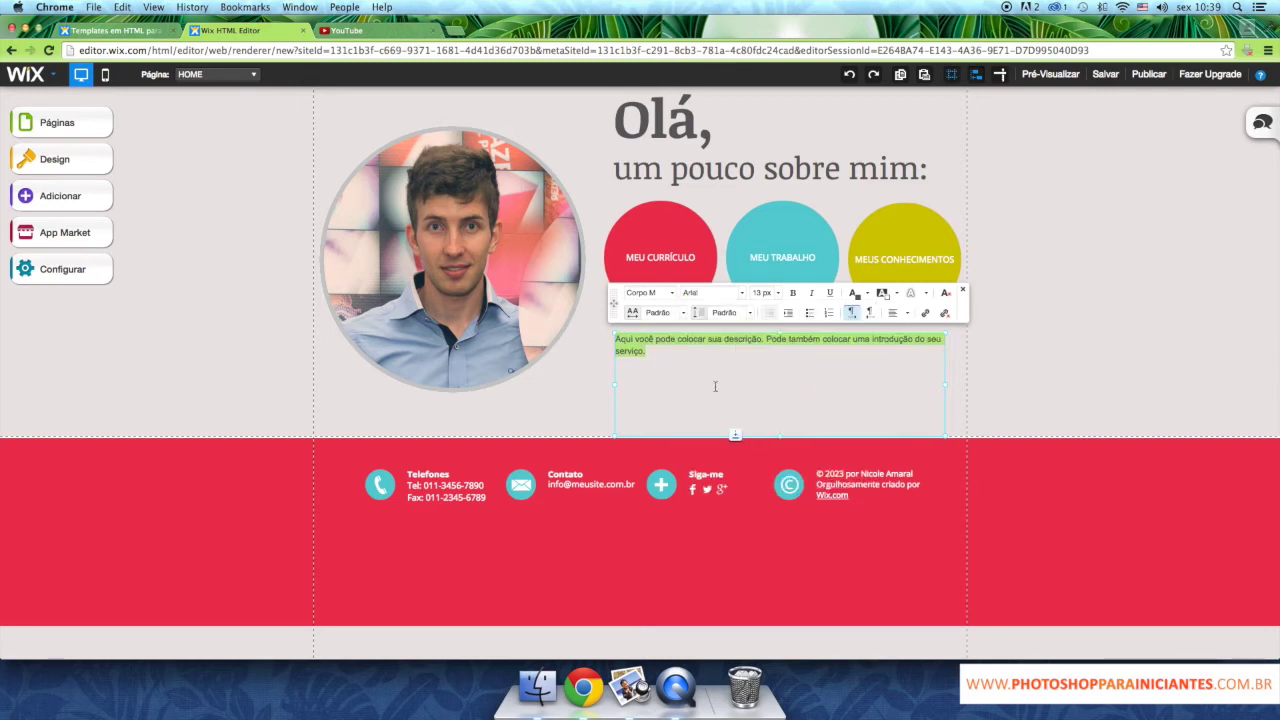
{"action": "left_click", "coordinate": [762, 293]}
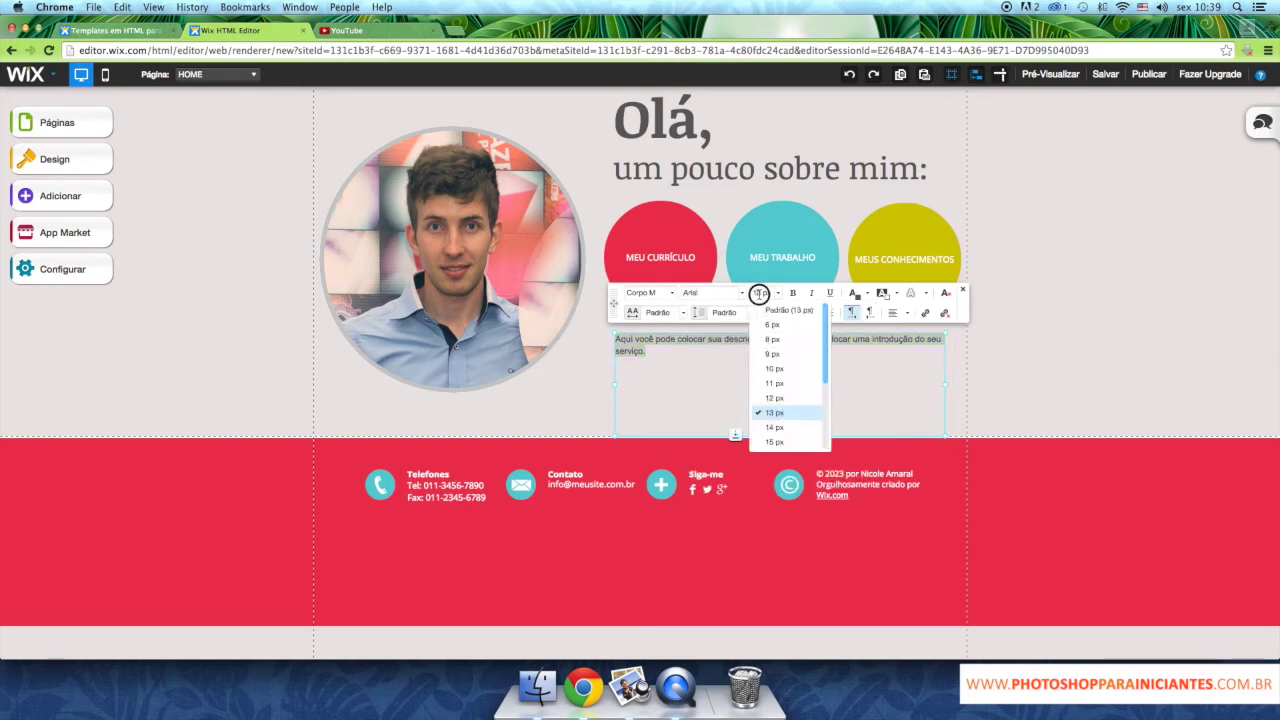
{"action": "left_click", "coordinate": [774, 427]}
{"action": "left_click", "coordinate": [738, 367]}
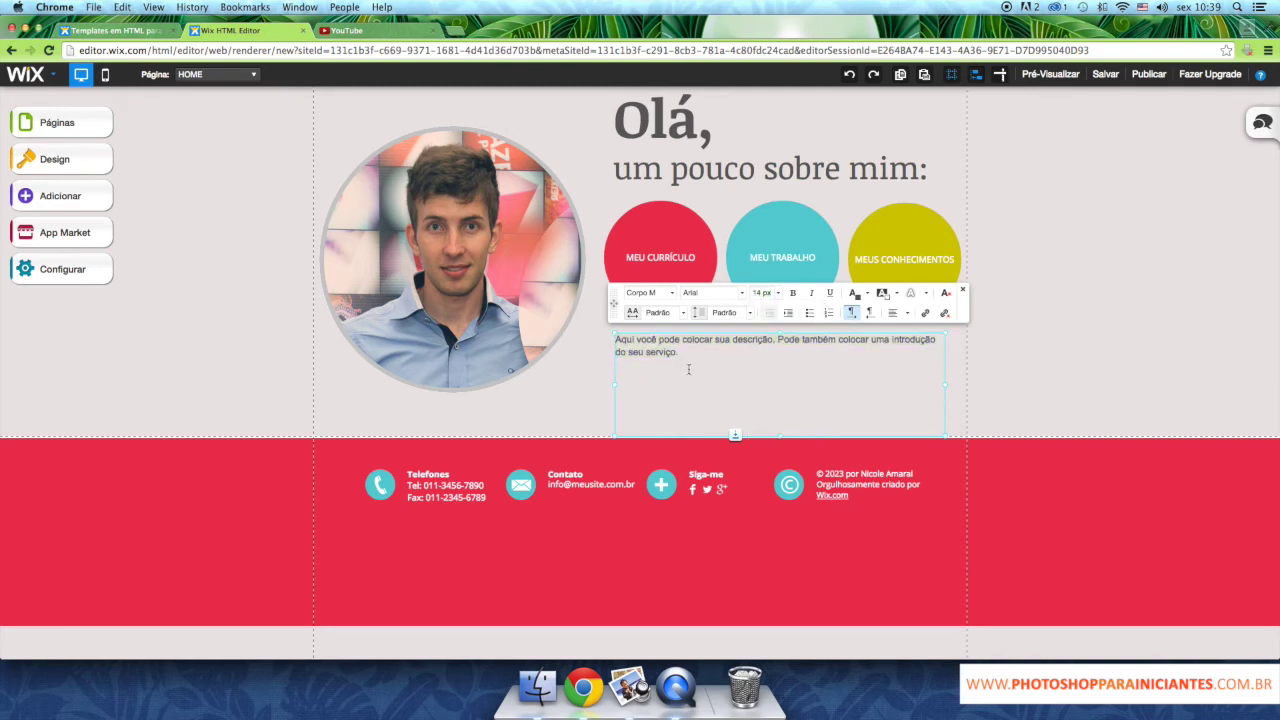
{"action": "left_click", "coordinate": [600, 388]}
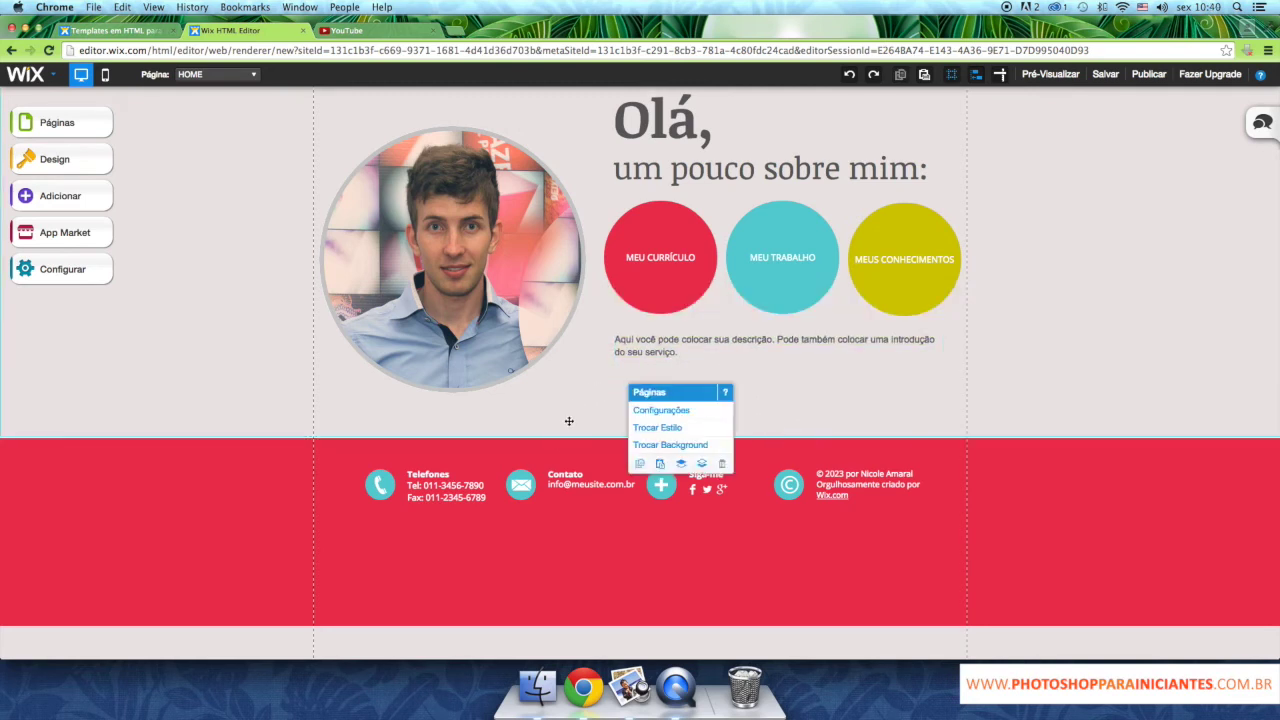
{"action": "left_click", "coordinate": [565, 482]}
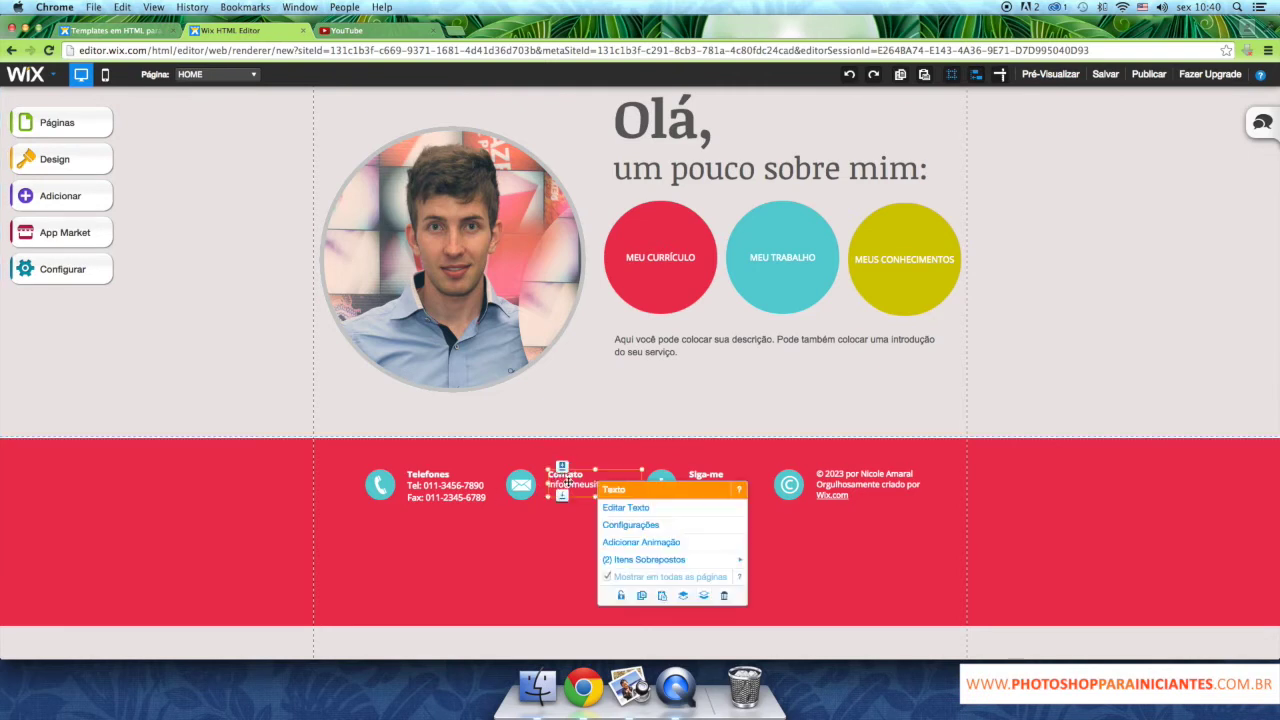
{"action": "left_click", "coordinate": [625, 507]}
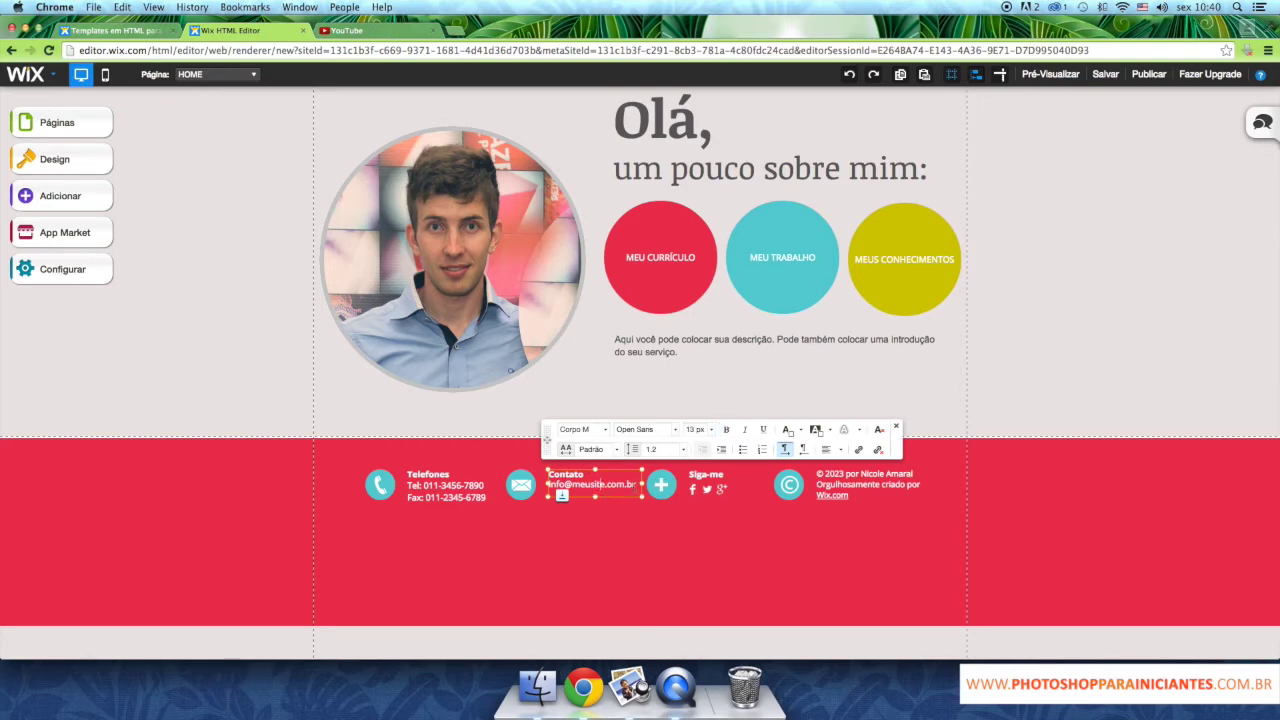
{"action": "left_click", "coordinate": [510, 458]}
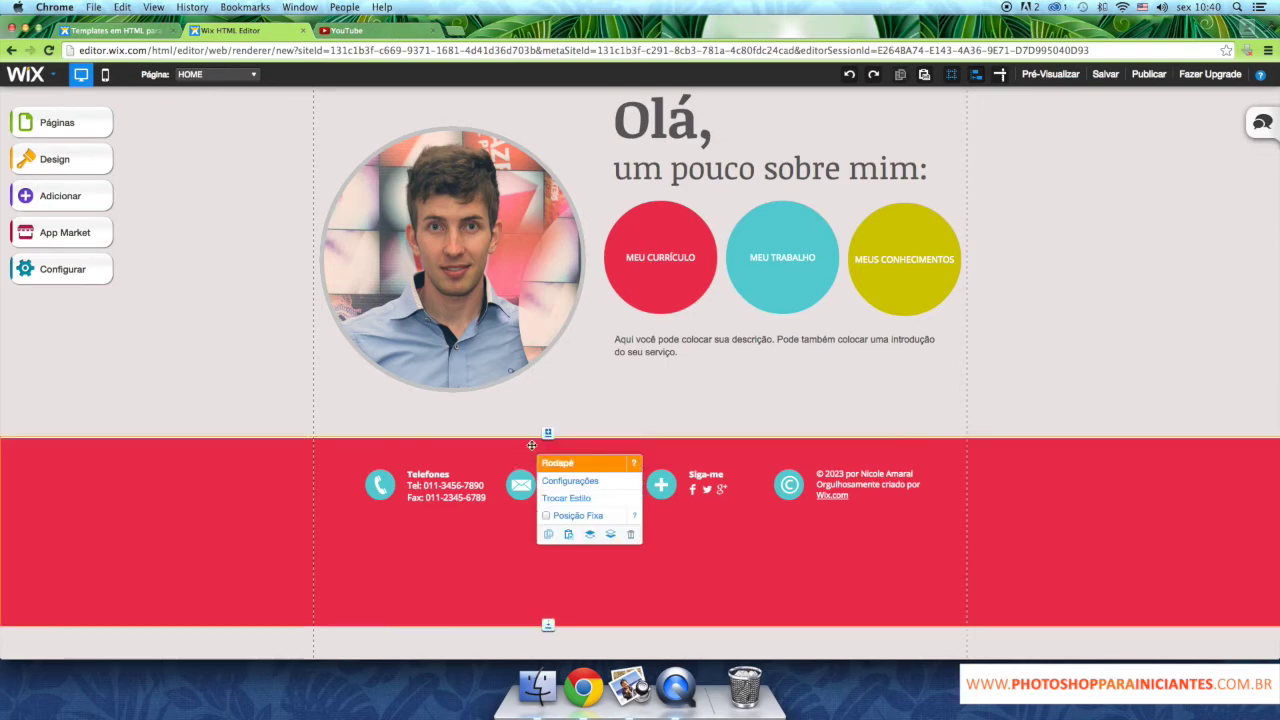
Switch the editor to the PROJETOS page and look over its project galleries.
{"action": "scroll", "coordinate": [600, 410], "scroll_direction": "up", "scroll_amount": 3}
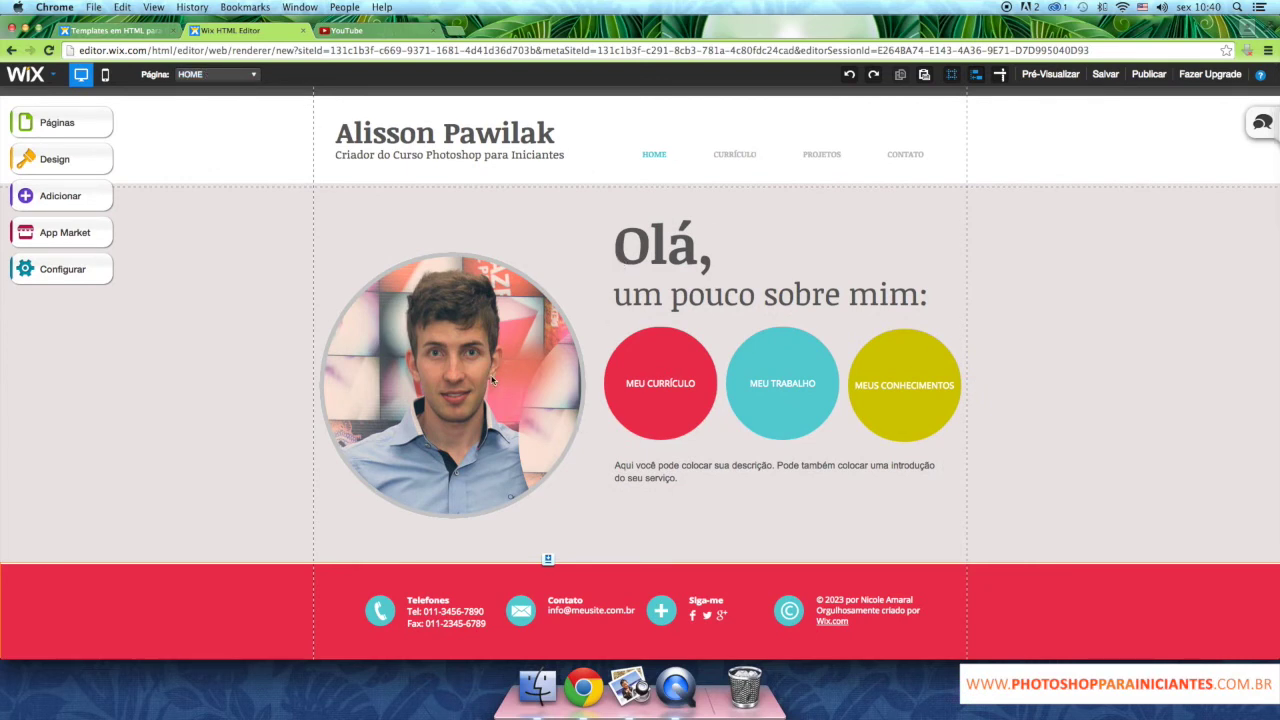
{"action": "left_click", "coordinate": [244, 76]}
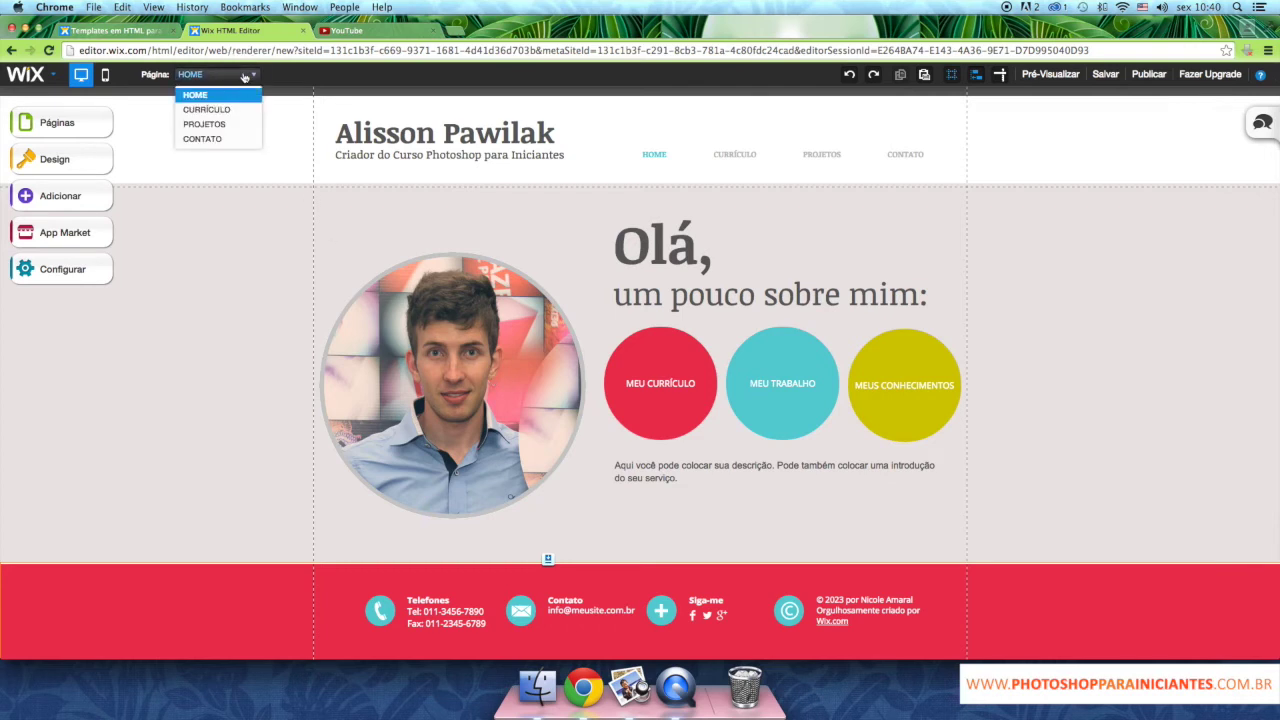
{"action": "left_click", "coordinate": [235, 126]}
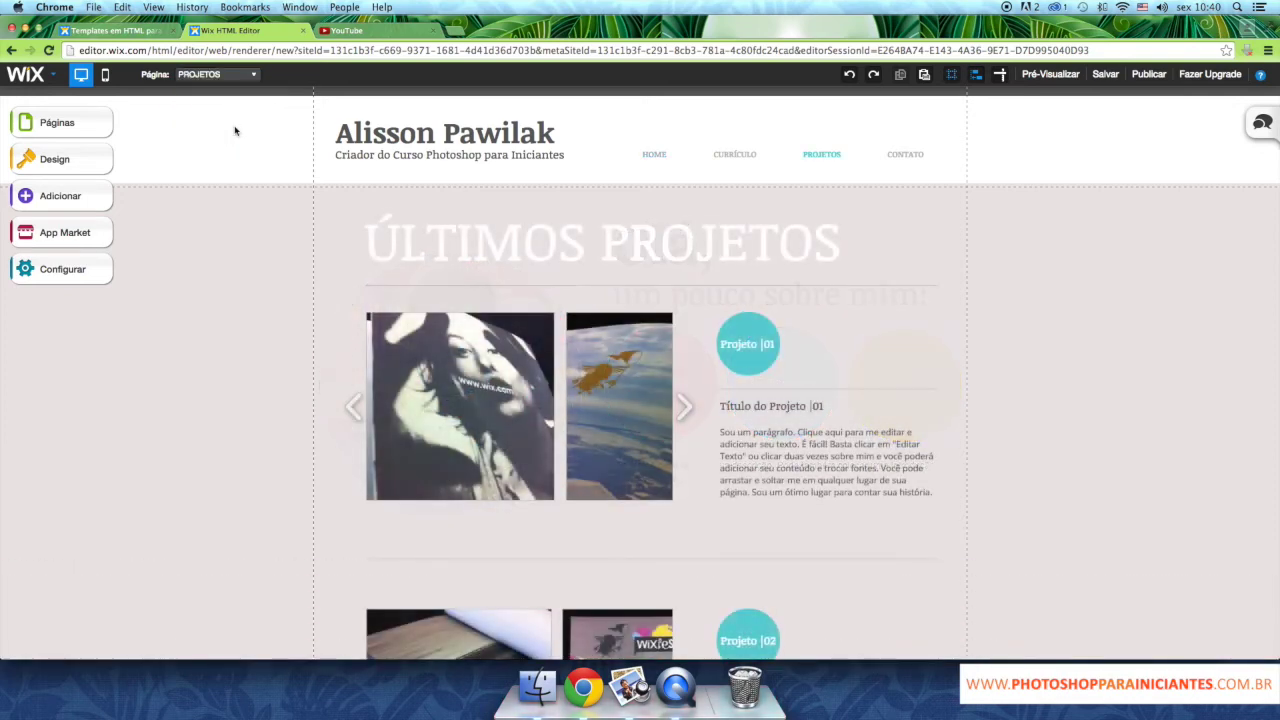
{"action": "scroll", "coordinate": [471, 354], "scroll_direction": "down", "scroll_amount": 2}
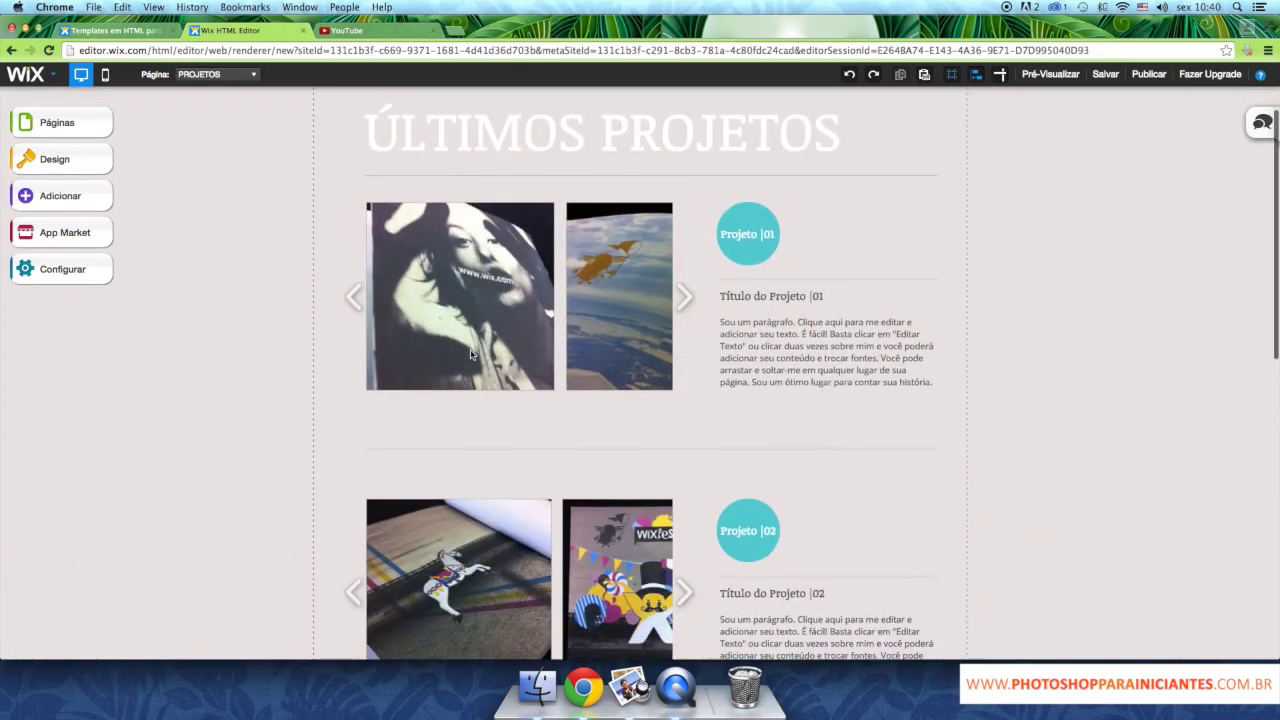
{"action": "scroll", "coordinate": [490, 370], "scroll_direction": "up", "scroll_amount": 2}
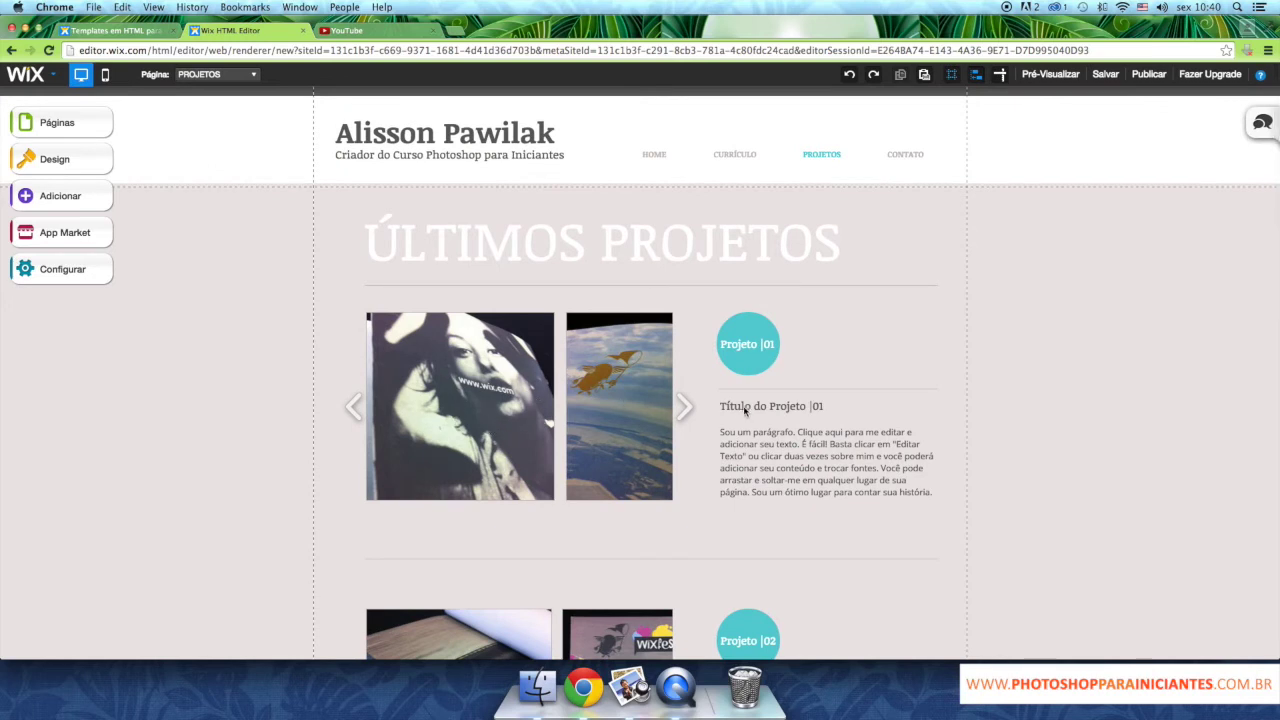
Open the image organizer of the first project's slider gallery and delete all nine sample images.
{"action": "left_click", "coordinate": [530, 376]}
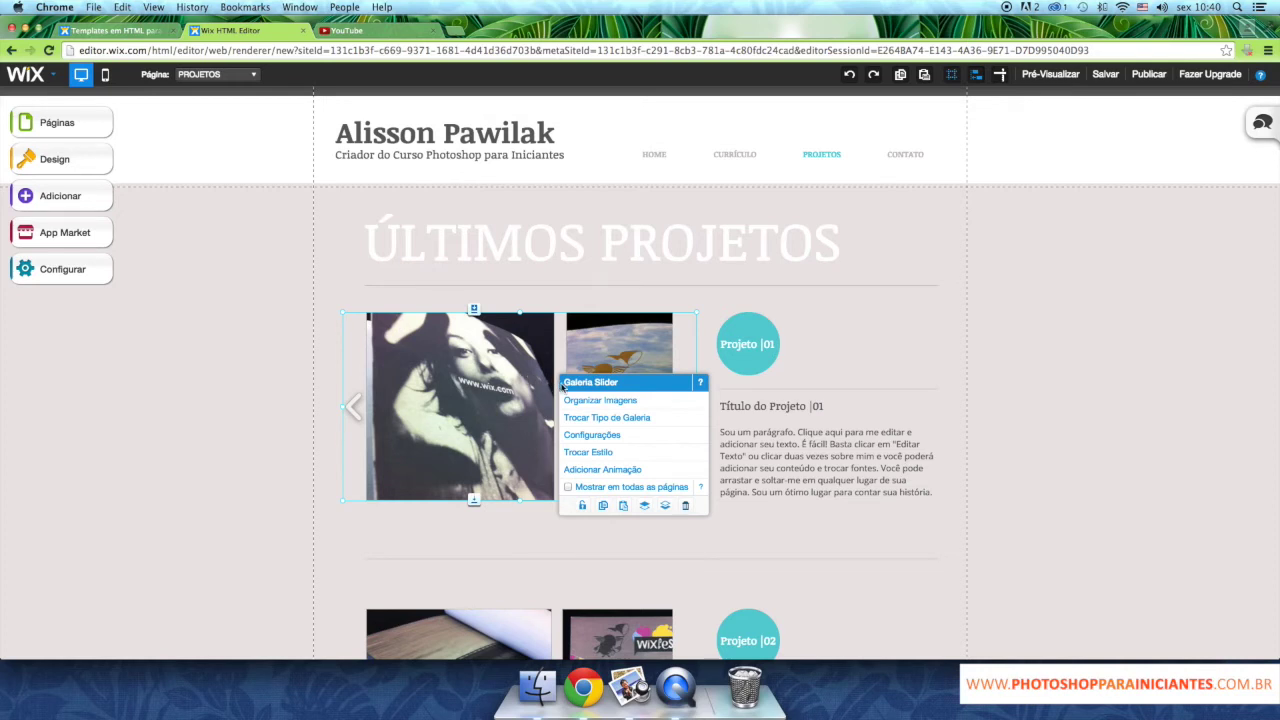
{"action": "left_click", "coordinate": [596, 403]}
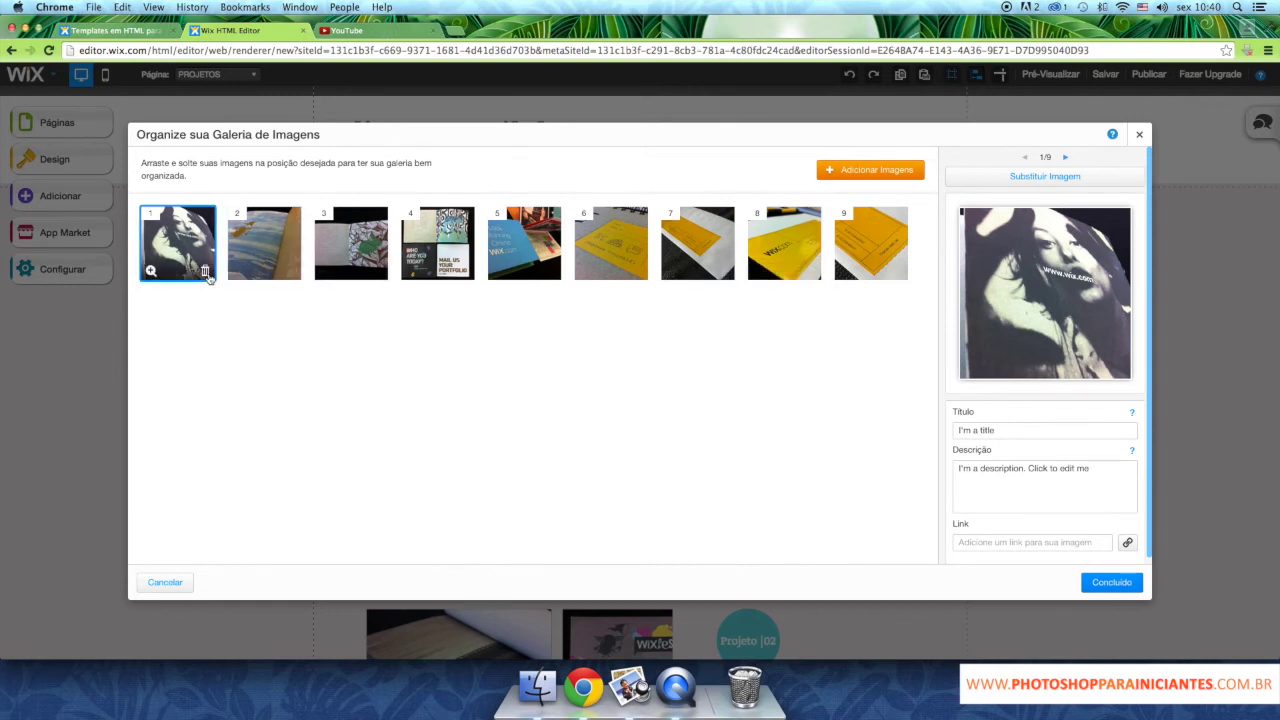
{"action": "left_click", "coordinate": [205, 272]}
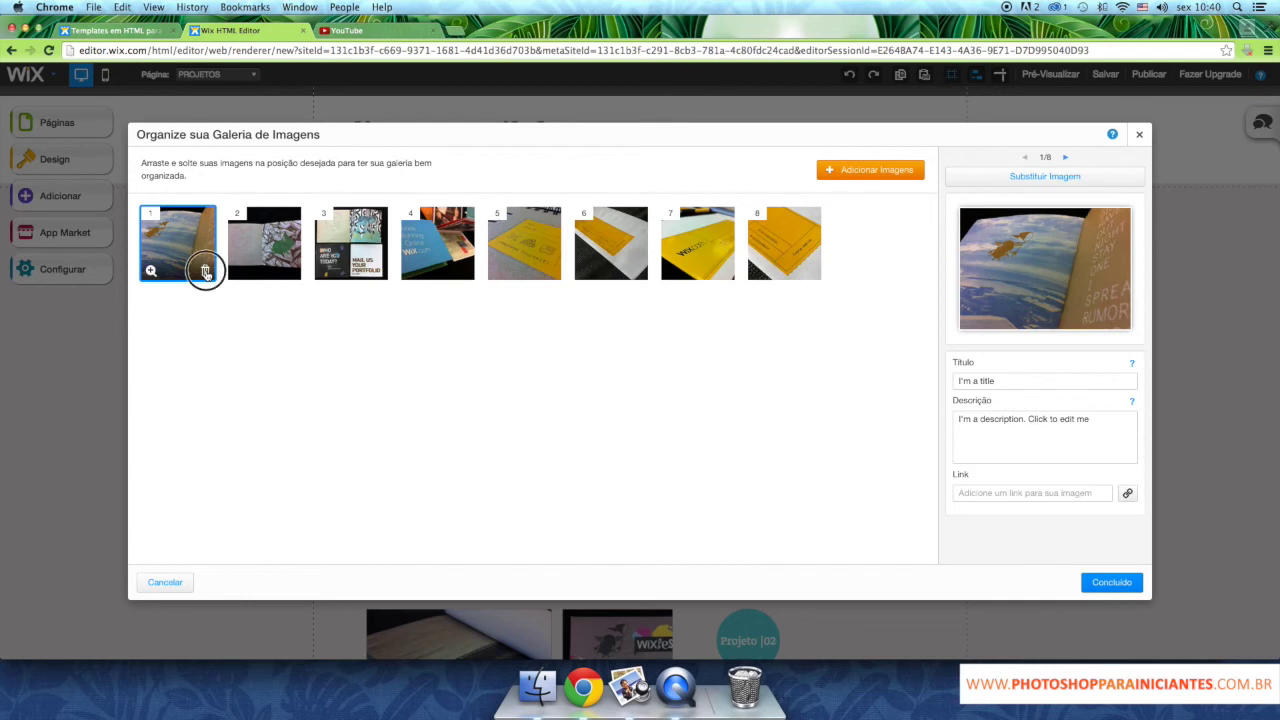
{"action": "left_click", "coordinate": [205, 272]}
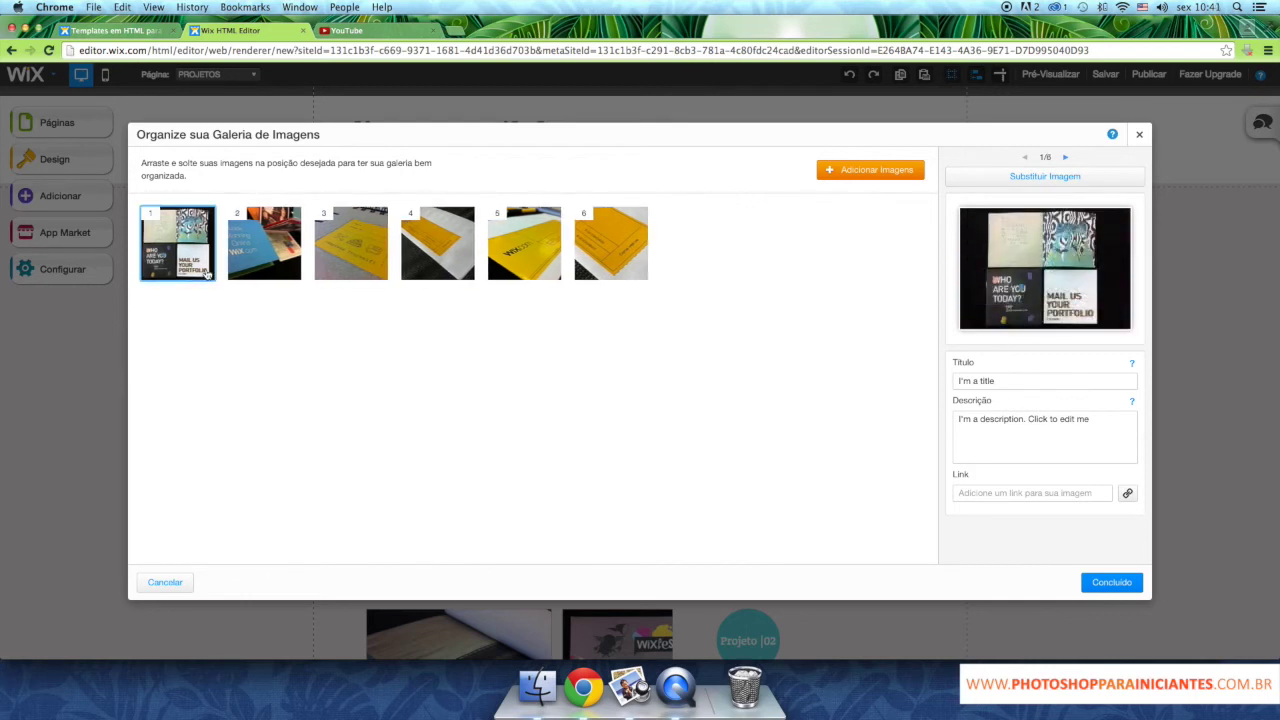
{"action": "left_click", "coordinate": [205, 272]}
{"action": "left_click", "coordinate": [205, 272]}
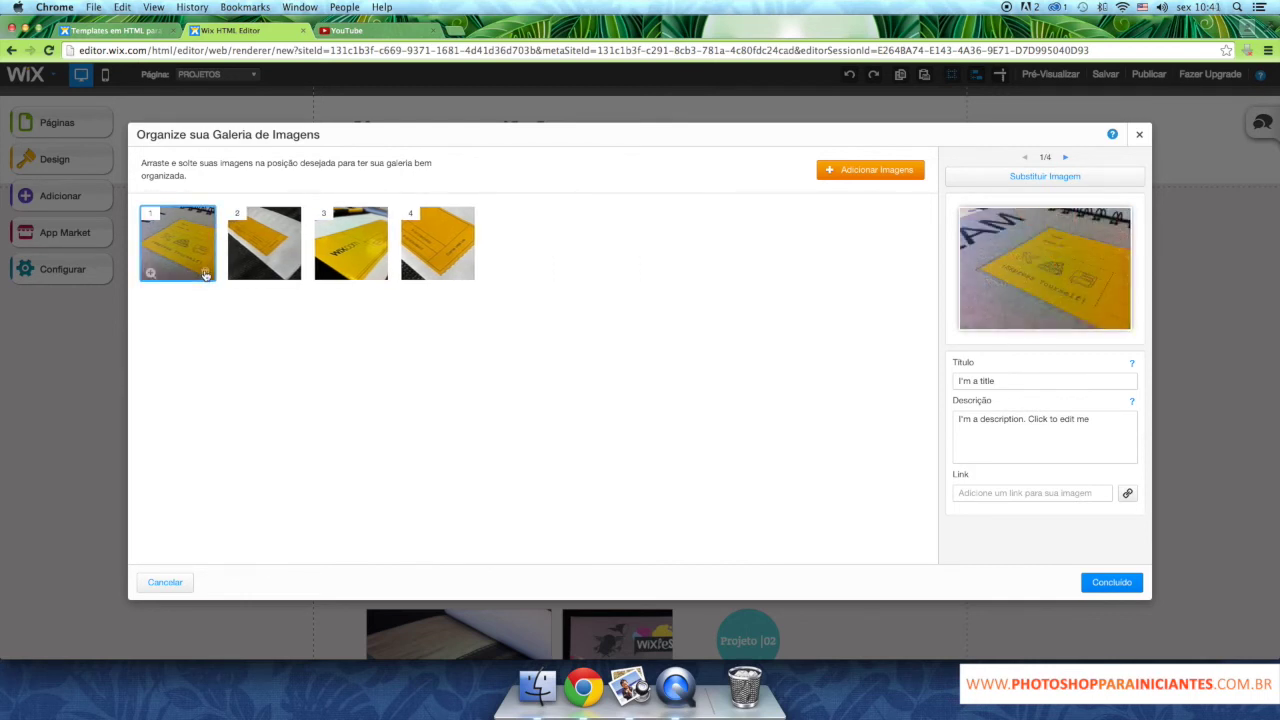
{"action": "left_click", "coordinate": [205, 272]}
{"action": "left_click", "coordinate": [205, 272]}
{"action": "left_click", "coordinate": [205, 272]}
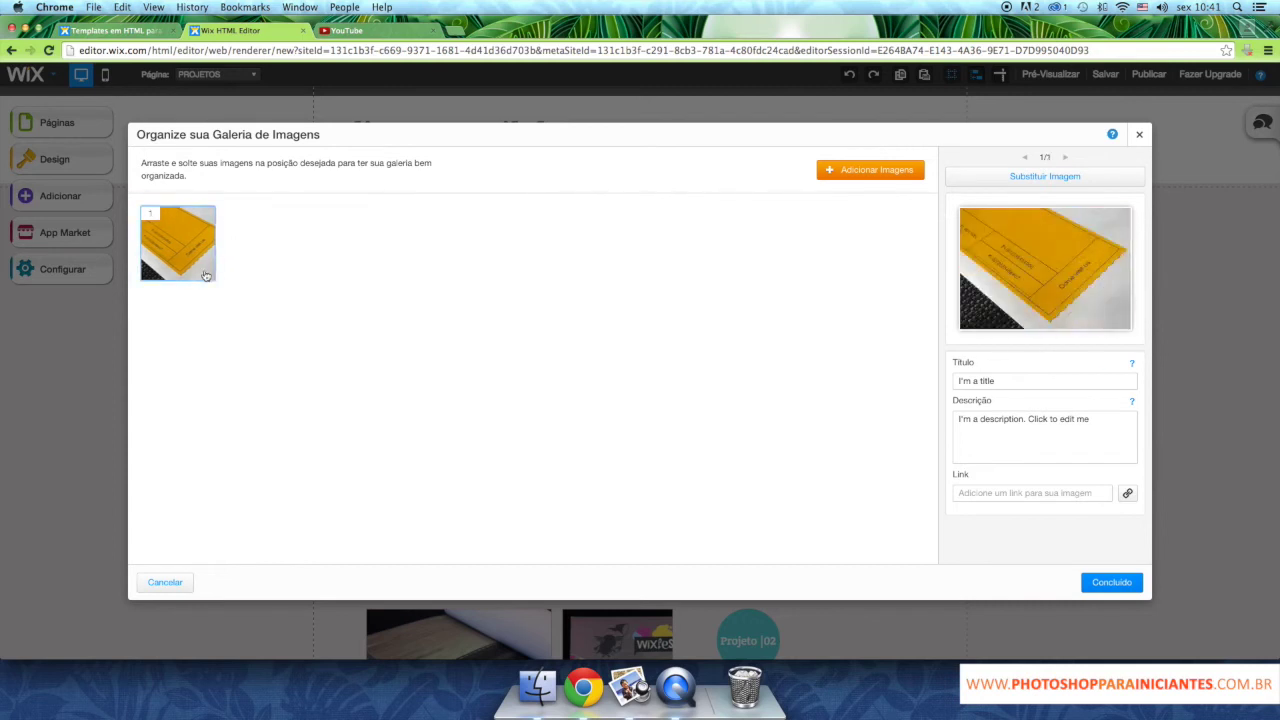
{"action": "left_click", "coordinate": [205, 272]}
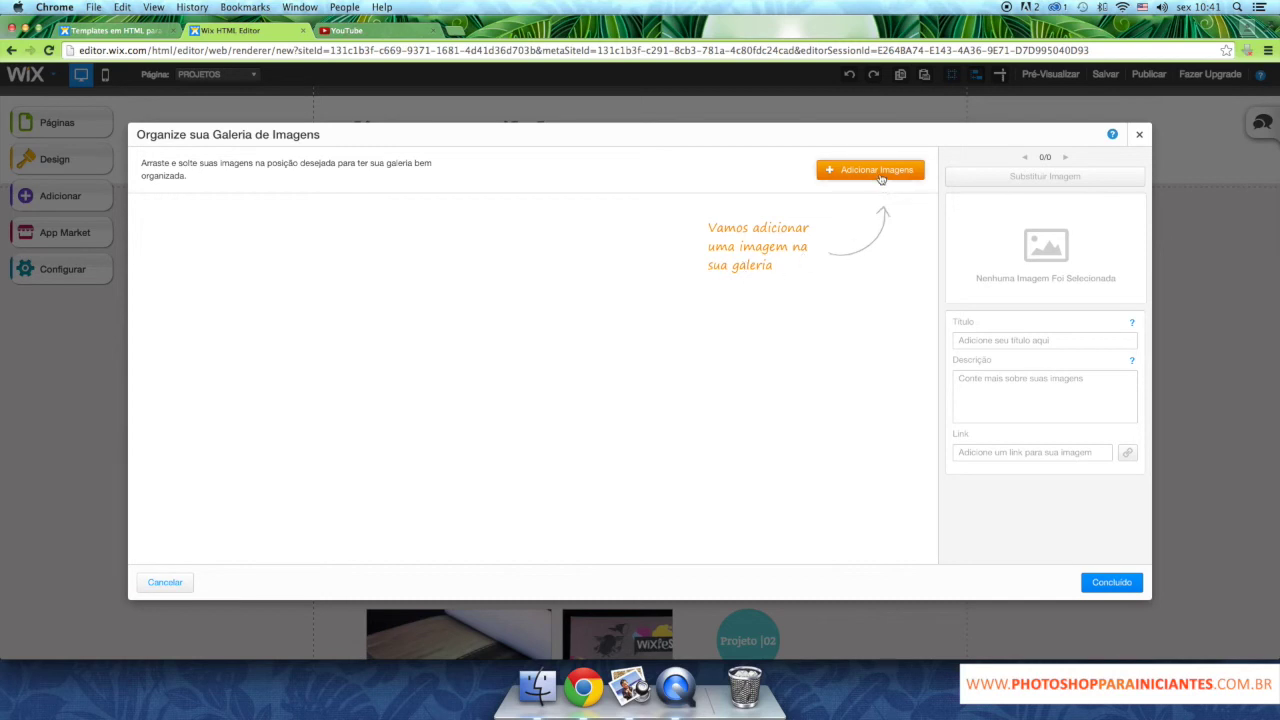
Upload foto 1.jpg, foto 2.jpg, foto 3.jpg and foto 4.jpg from the computer to the site's image library.
{"action": "left_click", "coordinate": [876, 170]}
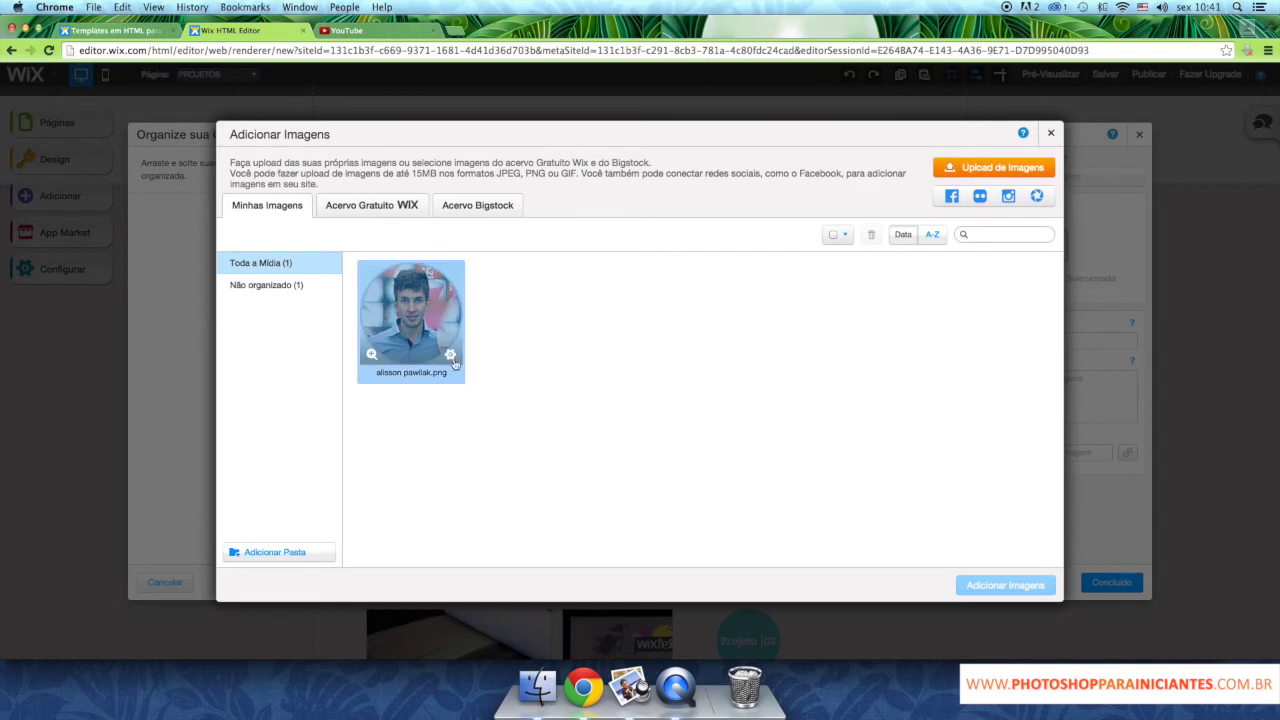
{"action": "left_click", "coordinate": [962, 168]}
{"action": "left_click", "coordinate": [600, 249]}
{"action": "left_click_drag", "start_coordinate": [600, 249], "coordinate": [752, 191]}
{"action": "left_click", "coordinate": [812, 120], "text": "super"}
{"action": "left_click", "coordinate": [706, 120], "text": "super"}
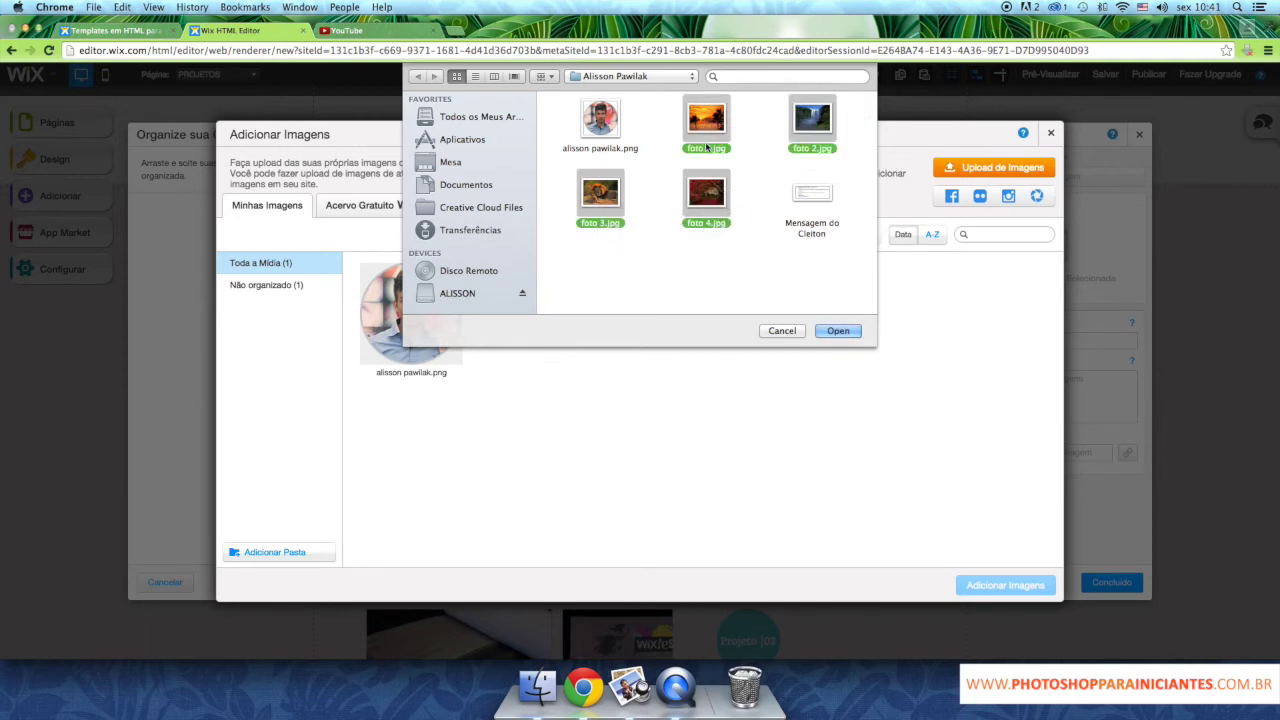
{"action": "left_click", "coordinate": [838, 330]}
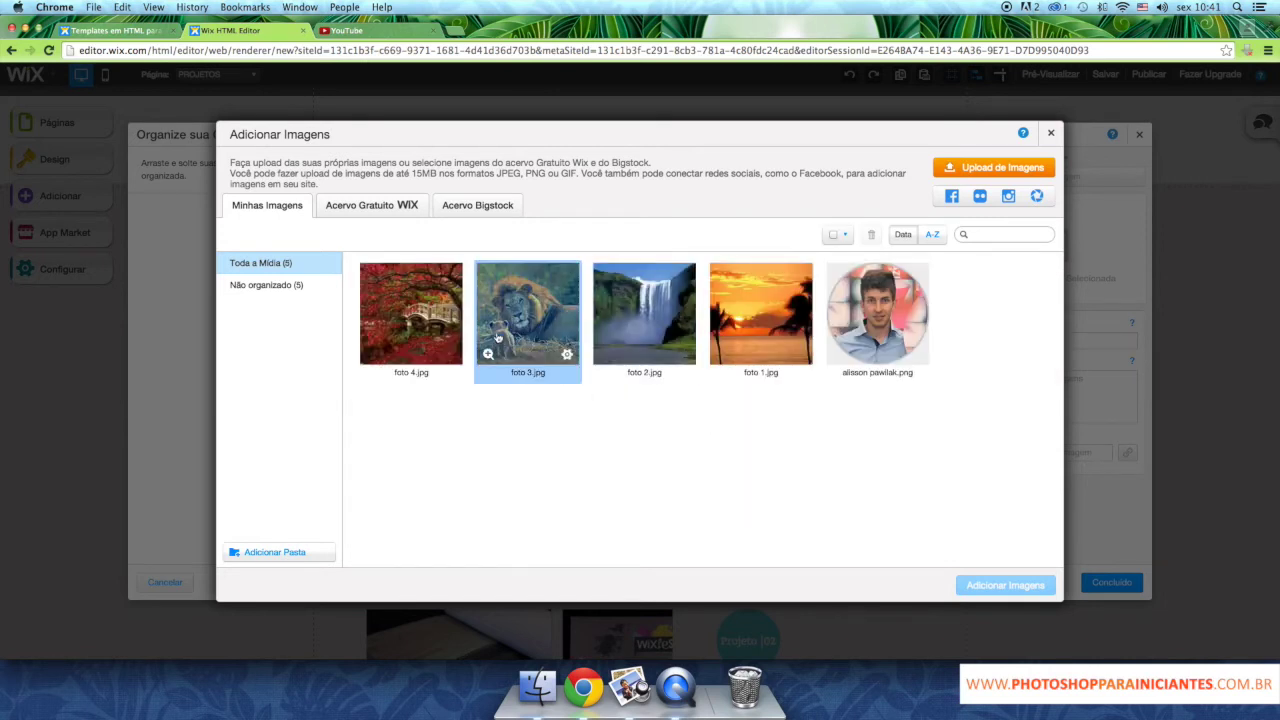
Add the uploaded foto 4, foto 3, foto 2 and foto 1 images to the first project's gallery.
{"action": "left_click", "coordinate": [430, 332]}
{"action": "left_click", "coordinate": [515, 325]}
{"action": "left_click", "coordinate": [630, 317]}
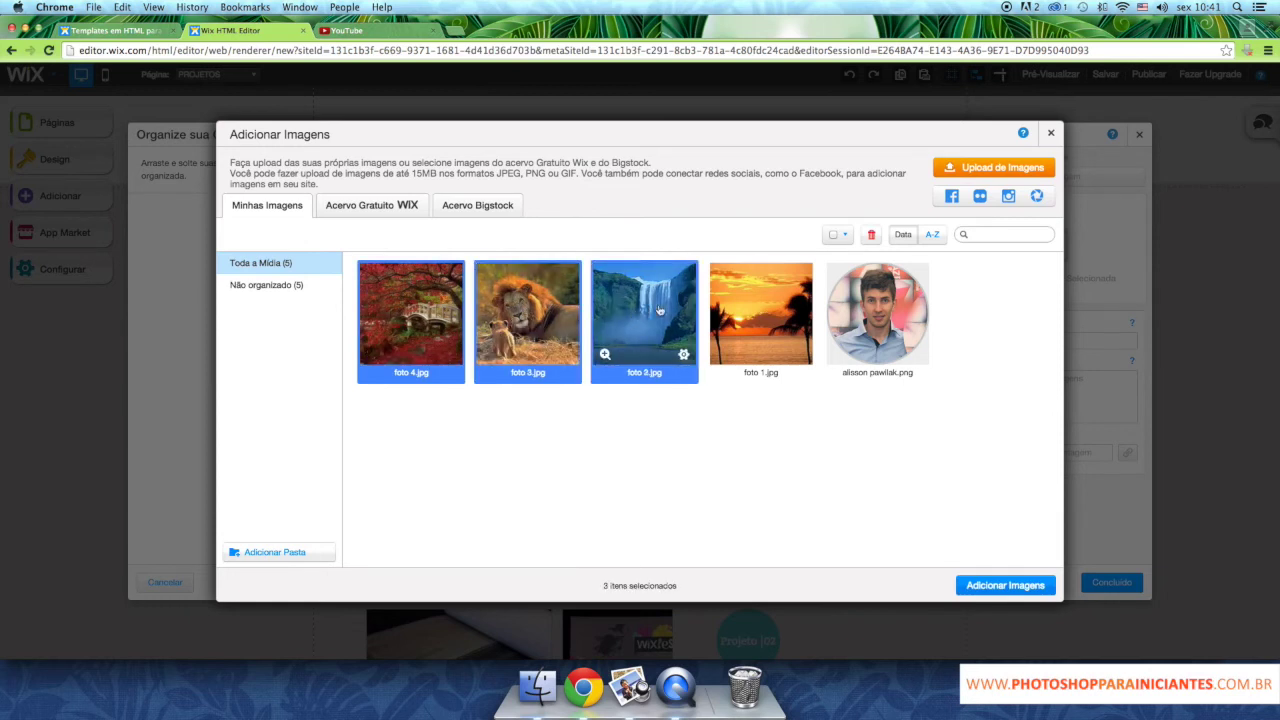
{"action": "left_click", "coordinate": [742, 306]}
{"action": "left_click", "coordinate": [978, 585]}
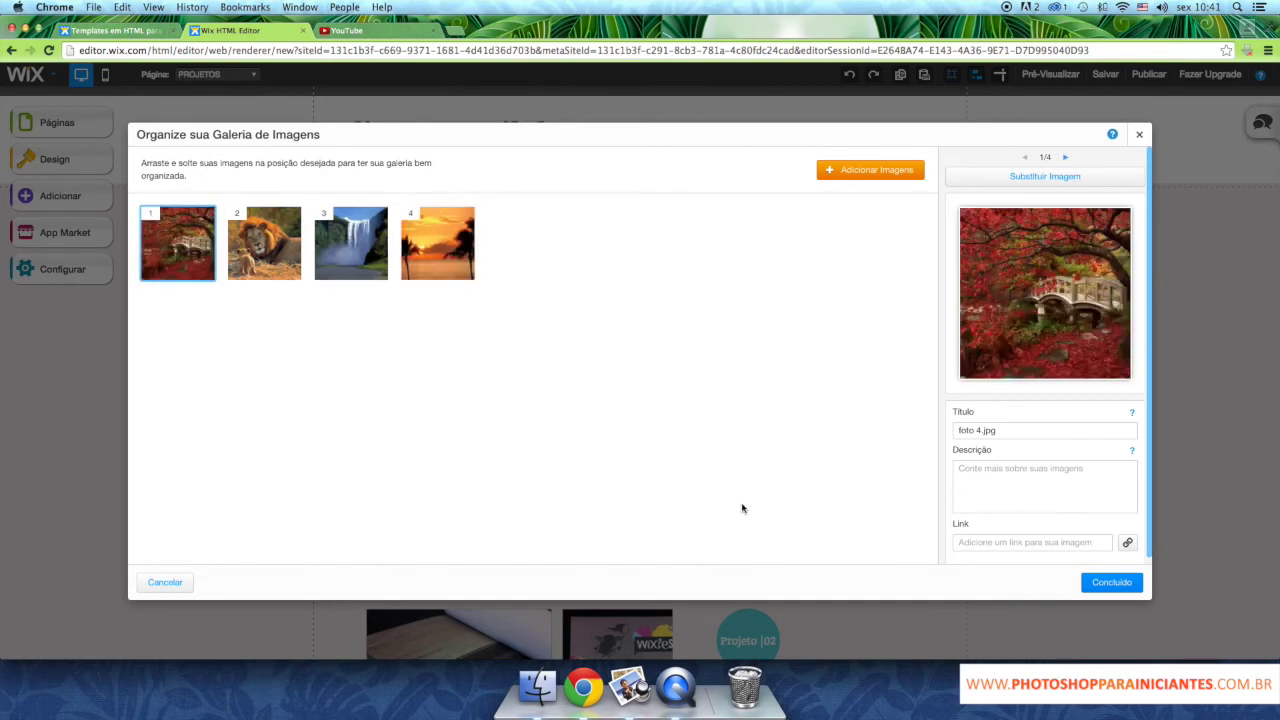
Title the gallery's first image "Paisagem tal tal tal" and apply the gallery changes.
{"action": "left_click", "coordinate": [262, 258]}
{"action": "left_click", "coordinate": [346, 262]}
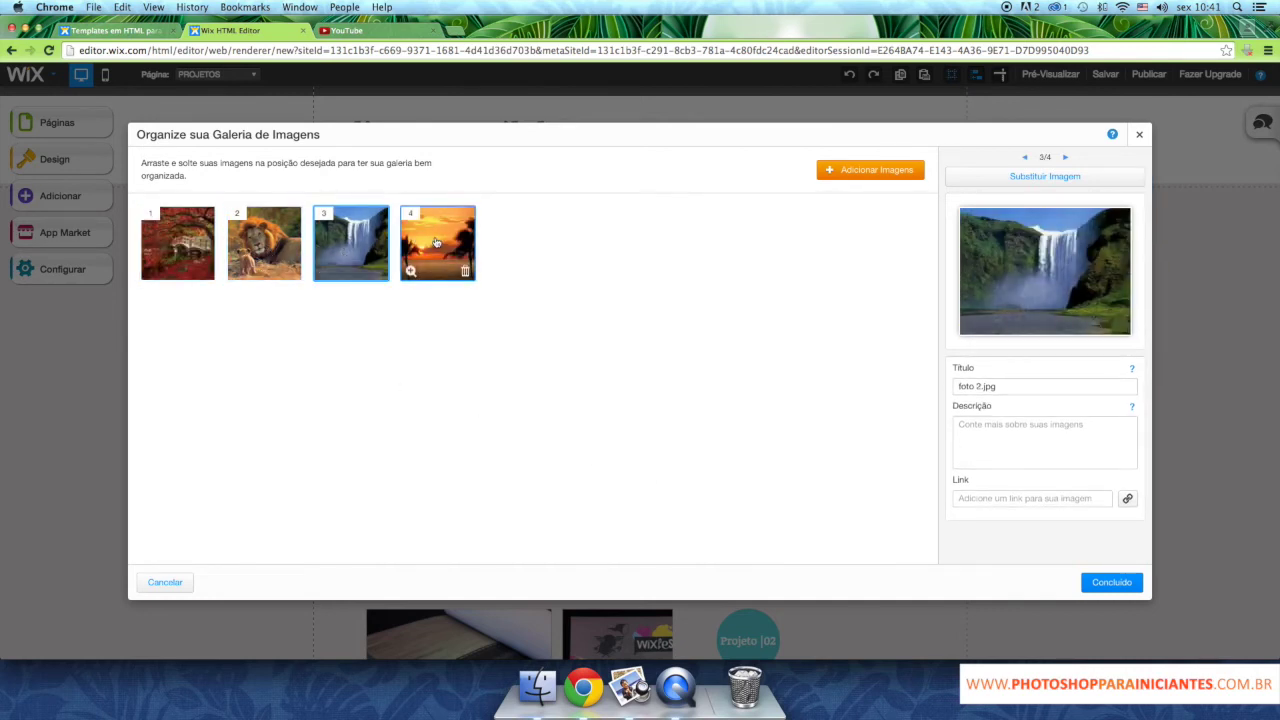
{"action": "left_click", "coordinate": [436, 243]}
{"action": "left_click", "coordinate": [190, 242]}
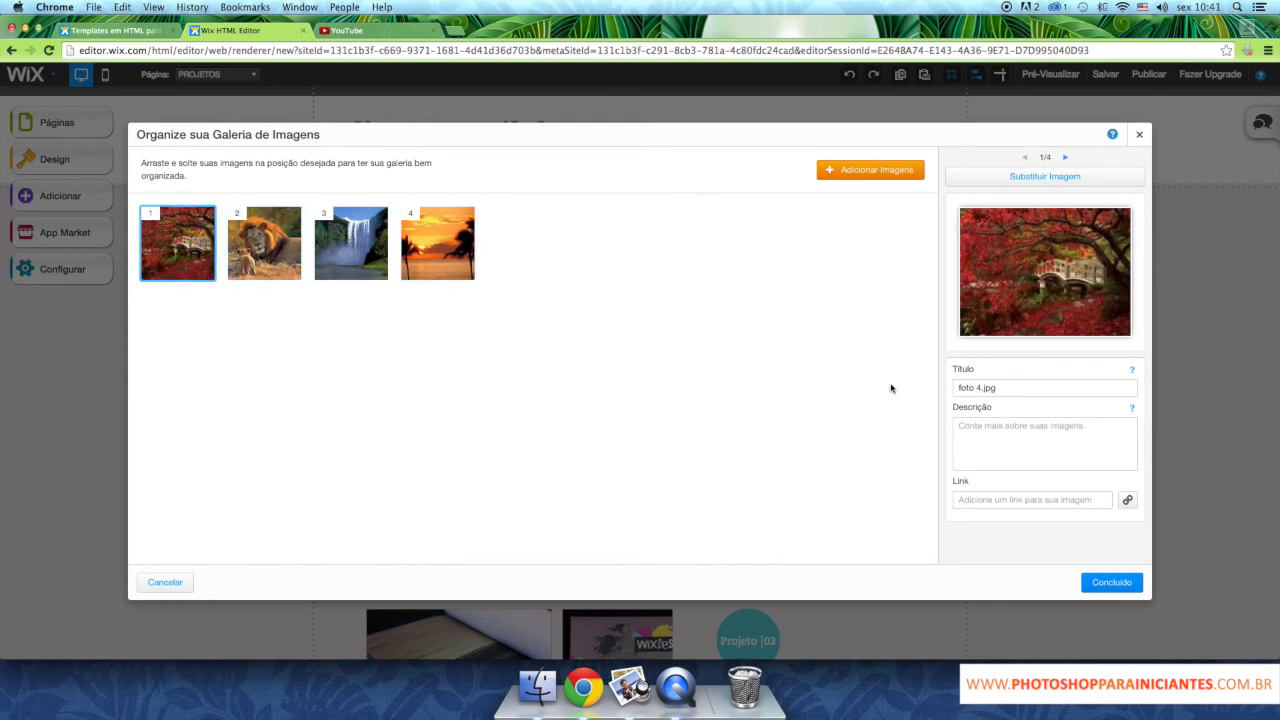
{"action": "left_click_drag", "start_coordinate": [1046, 387], "coordinate": [951, 389]}
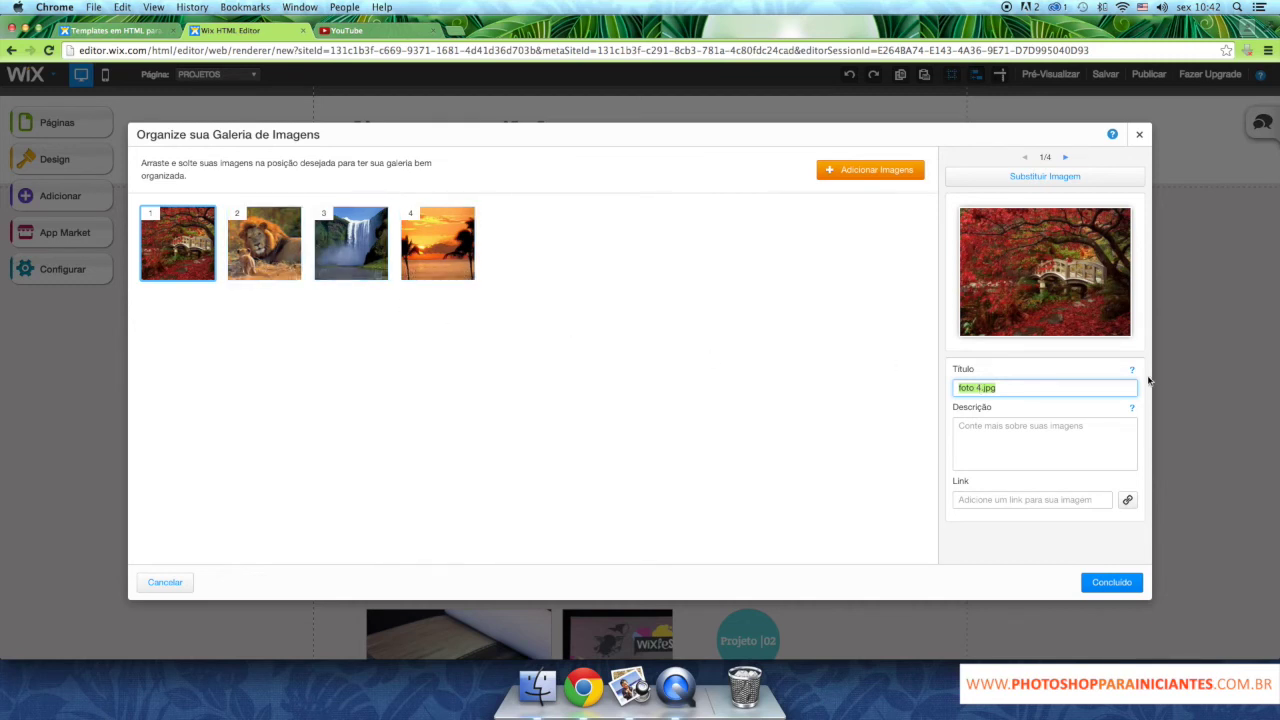
{"action": "type", "text": "Paisagem tal tal tal"}
{"action": "mouse_move", "coordinate": [434, 263]}
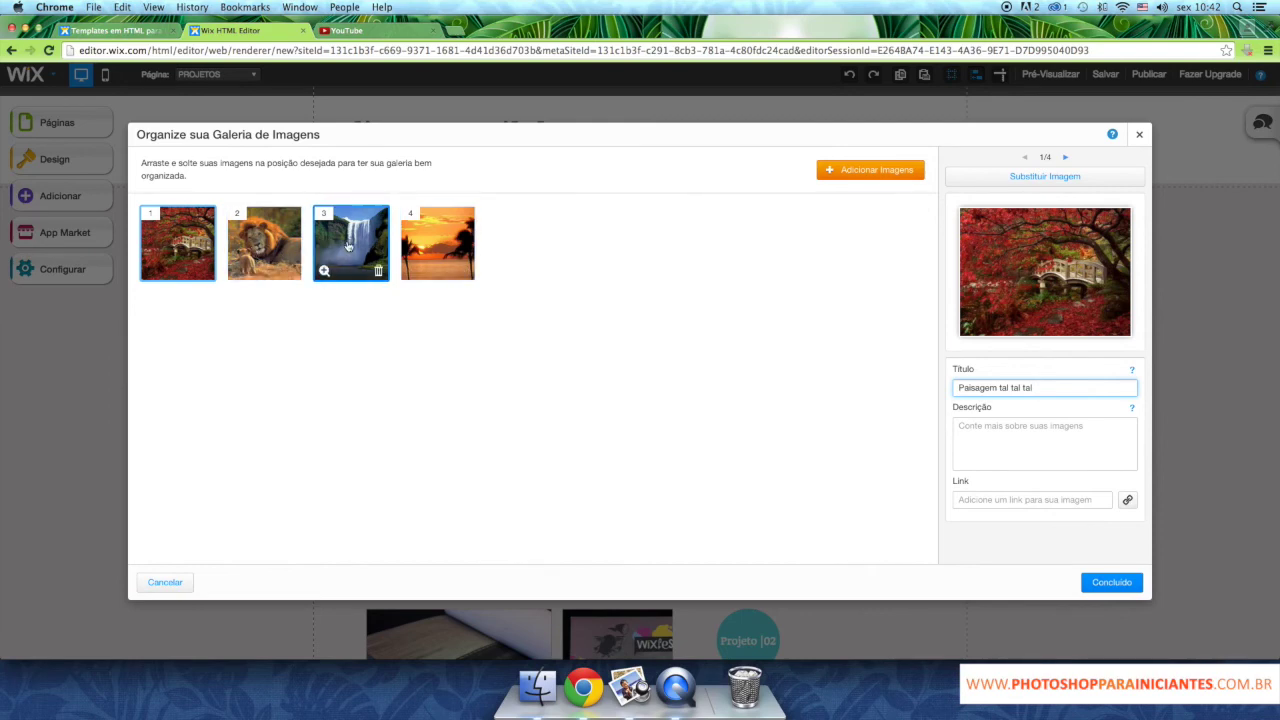
{"action": "left_click", "coordinate": [1110, 582]}
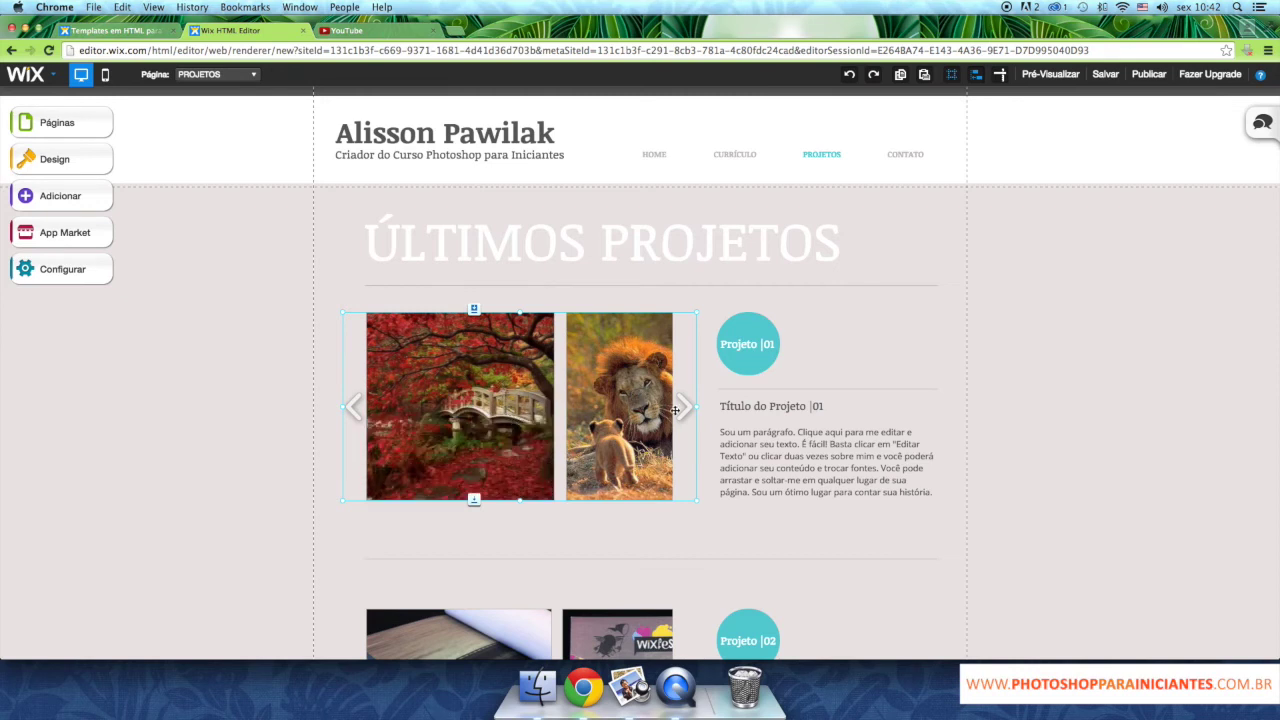
Replace the "Título do Projeto" wording in the first project's title with "Fotos de Paisagens", keeping the |01 suffix.
{"action": "left_click", "coordinate": [768, 410]}
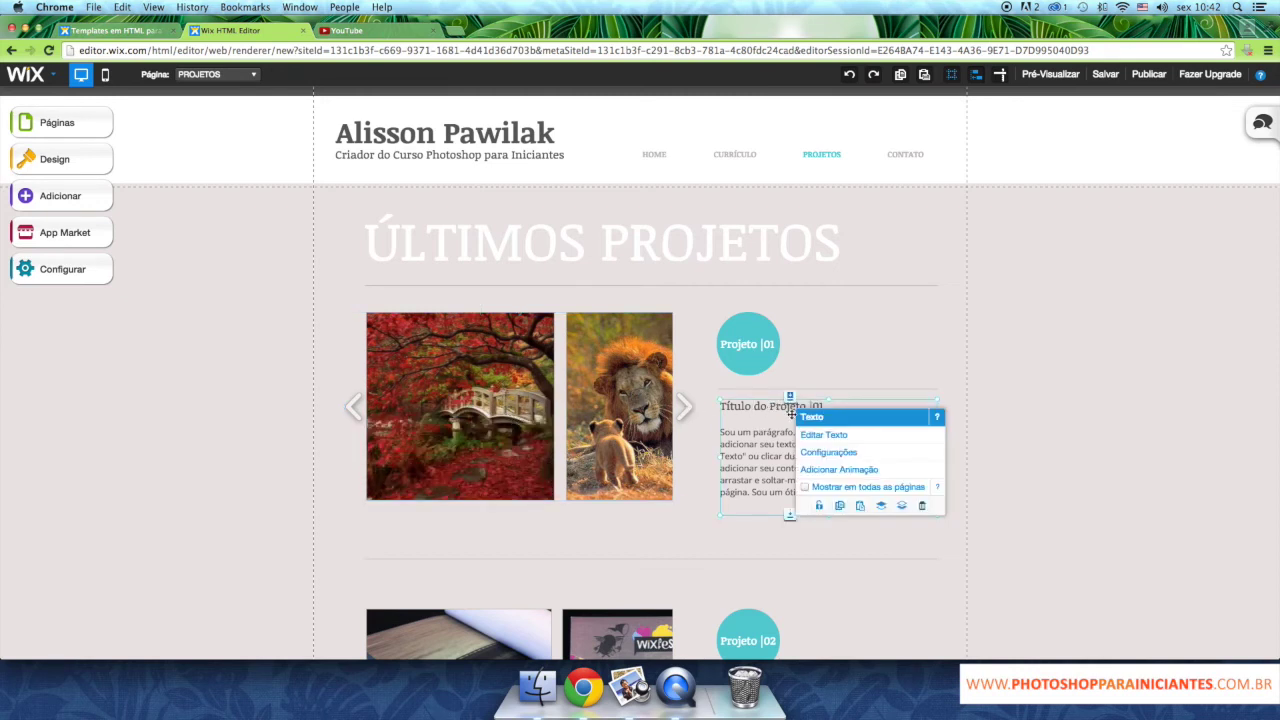
{"action": "left_click", "coordinate": [826, 435]}
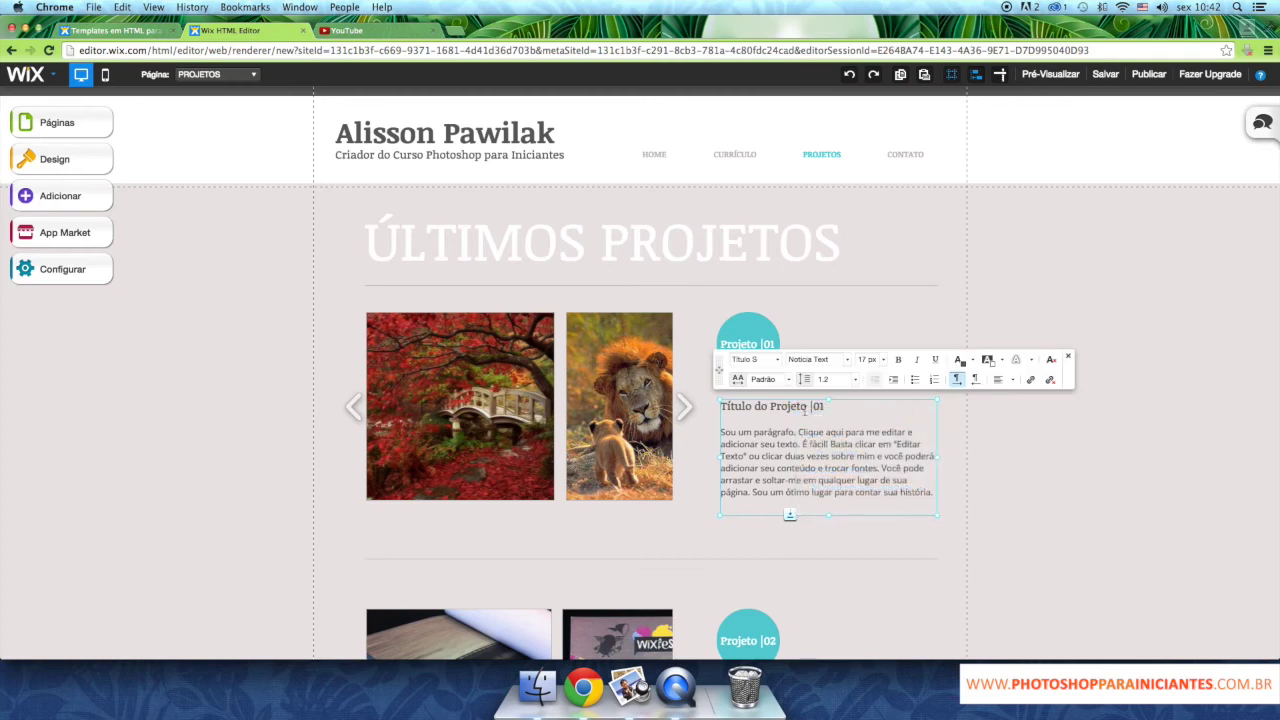
{"action": "left_click_drag", "start_coordinate": [806, 410], "coordinate": [672, 408]}
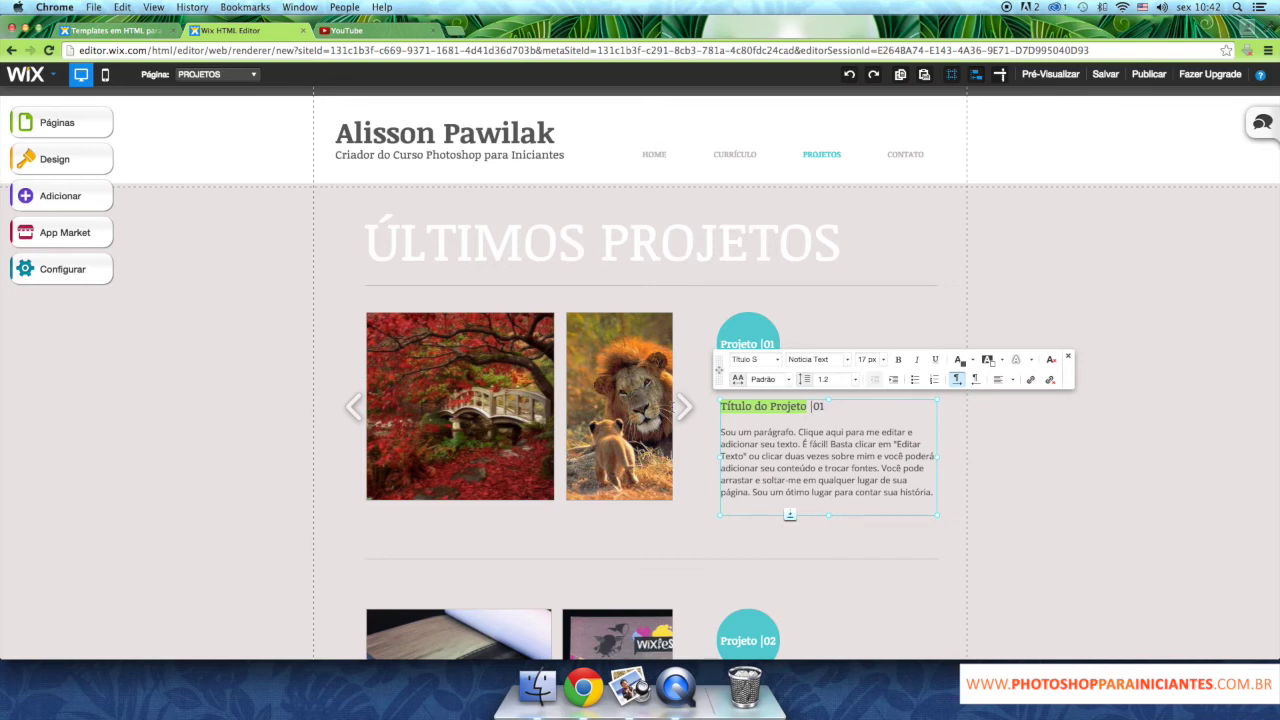
{"action": "type", "text": "Fotos de Pa"}
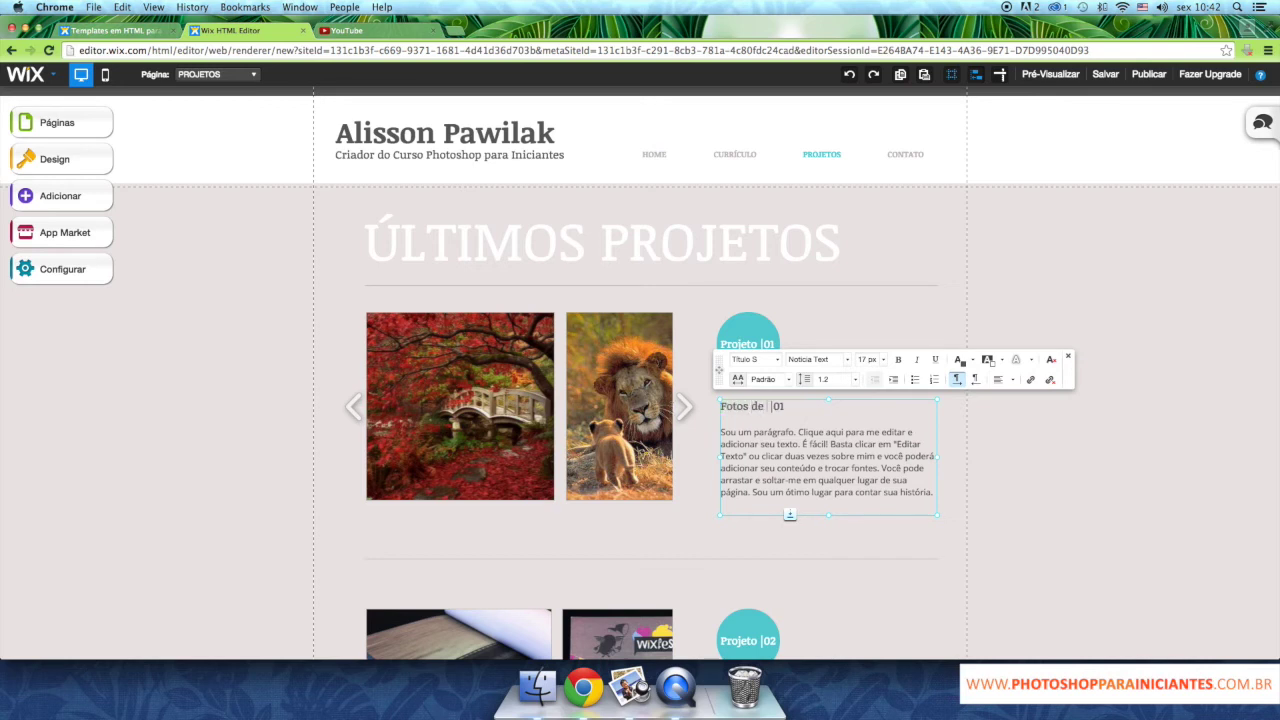
{"action": "type", "text": "isagens"}
Replace the first project's description paragraph with "Essas fotos são belos retratos de tal tal tal..." and finish editing the text.
{"action": "left_click", "coordinate": [731, 437]}
{"action": "left_click_drag", "start_coordinate": [722, 433], "coordinate": [943, 486]}
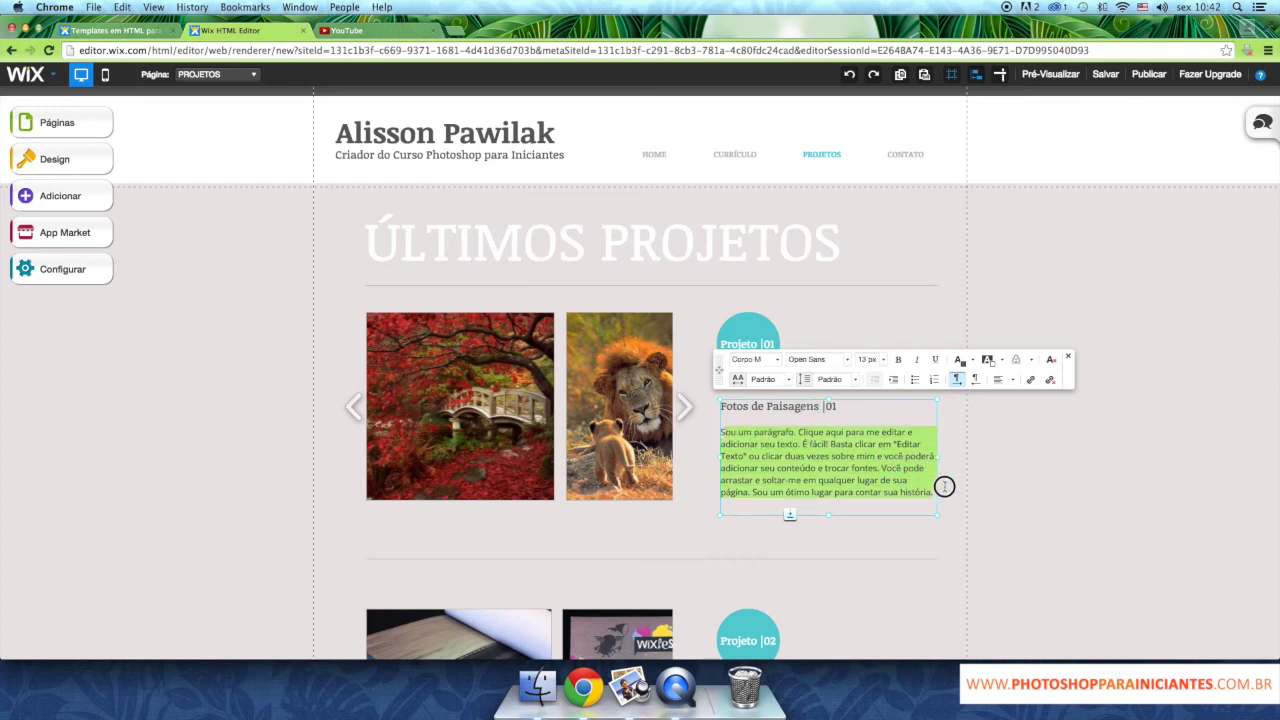
{"action": "key", "text": "BackSpace"}
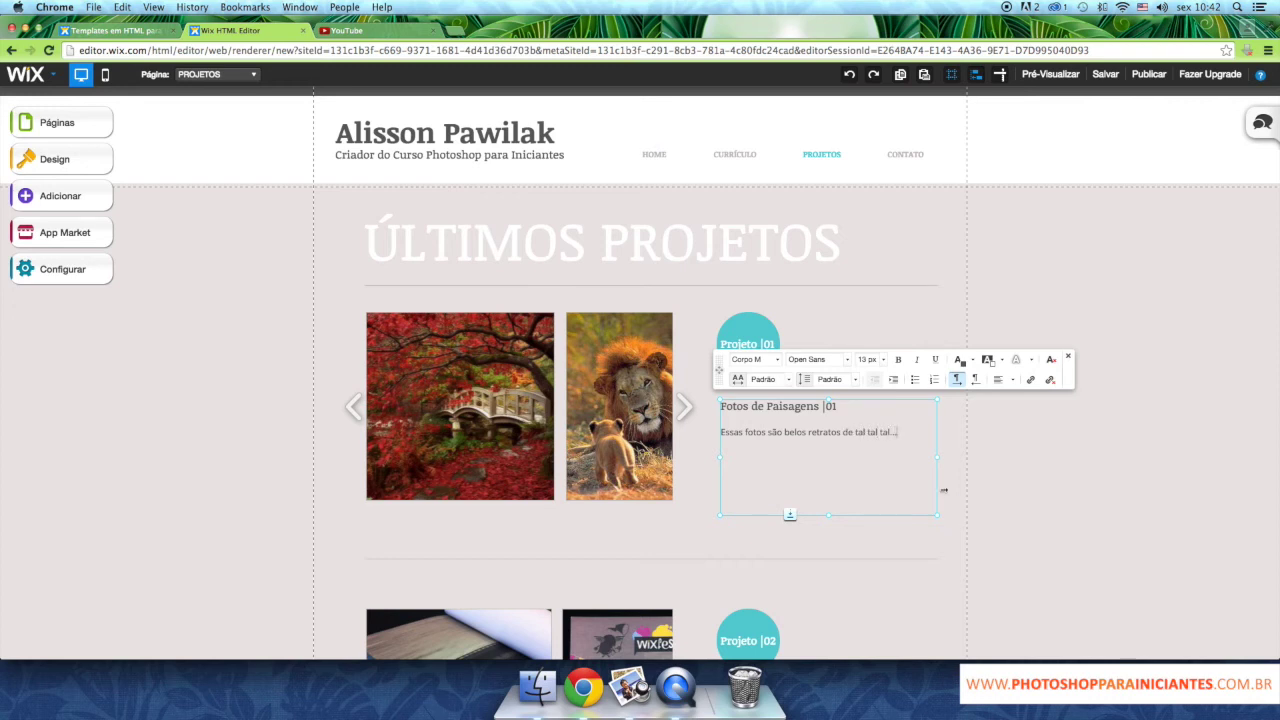
{"action": "left_click", "coordinate": [851, 308]}
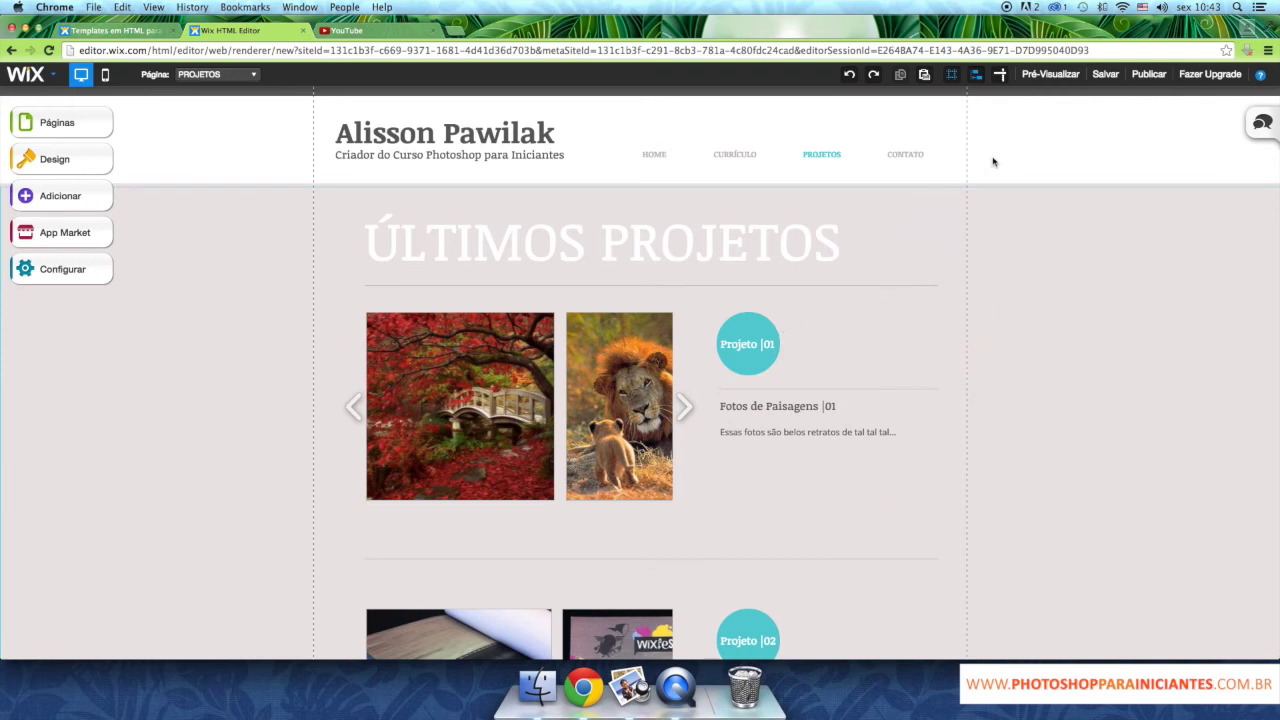
Preview the site, checking the first project's gallery and the home page's link to the projects page, and return to the editor.
{"action": "left_click", "coordinate": [1050, 74]}
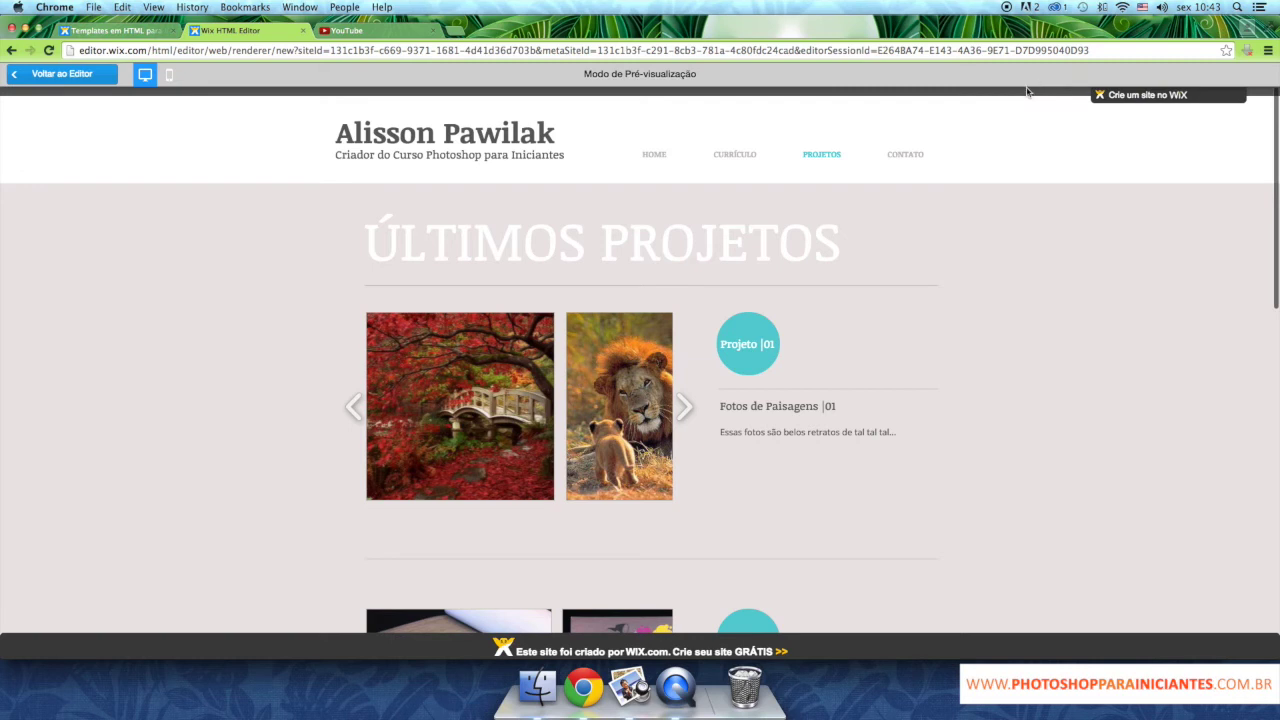
{"action": "scroll", "coordinate": [747, 341], "scroll_direction": "down", "scroll_amount": 1}
{"action": "left_click", "coordinate": [686, 390]}
{"action": "left_click", "coordinate": [685, 390]}
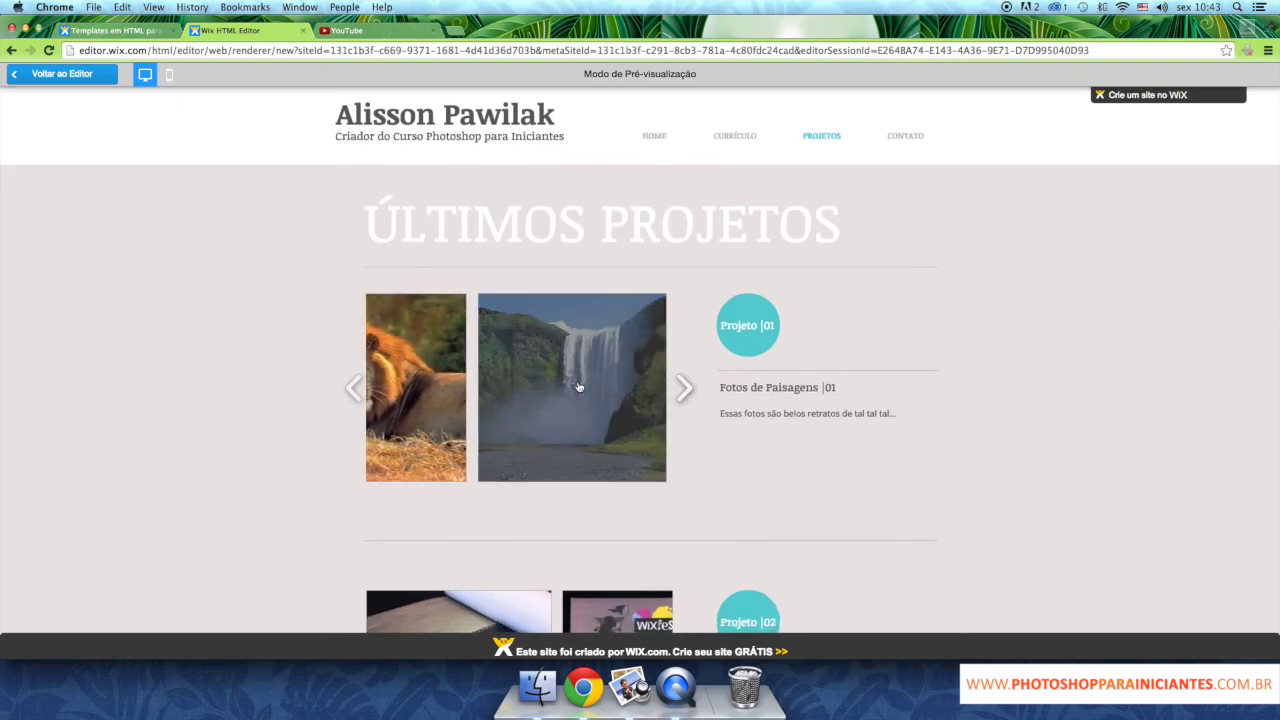
{"action": "left_click", "coordinate": [685, 390]}
{"action": "left_click", "coordinate": [685, 390]}
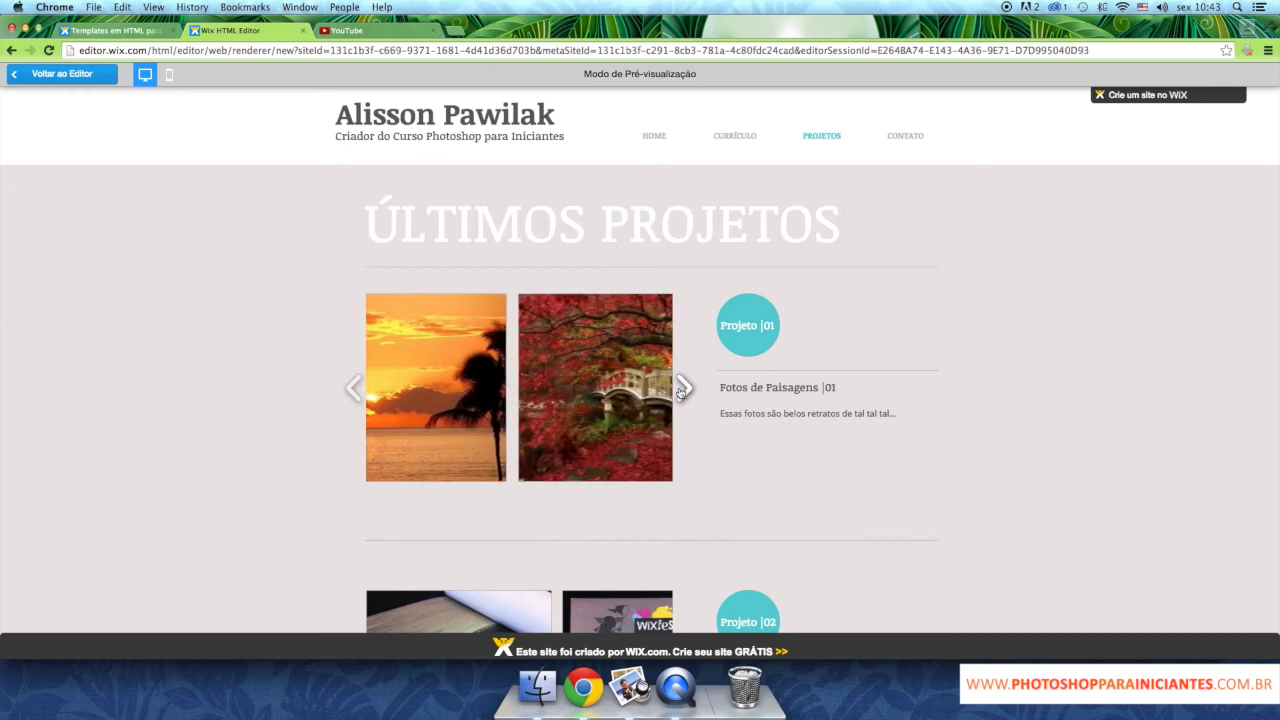
{"action": "left_click", "coordinate": [652, 136]}
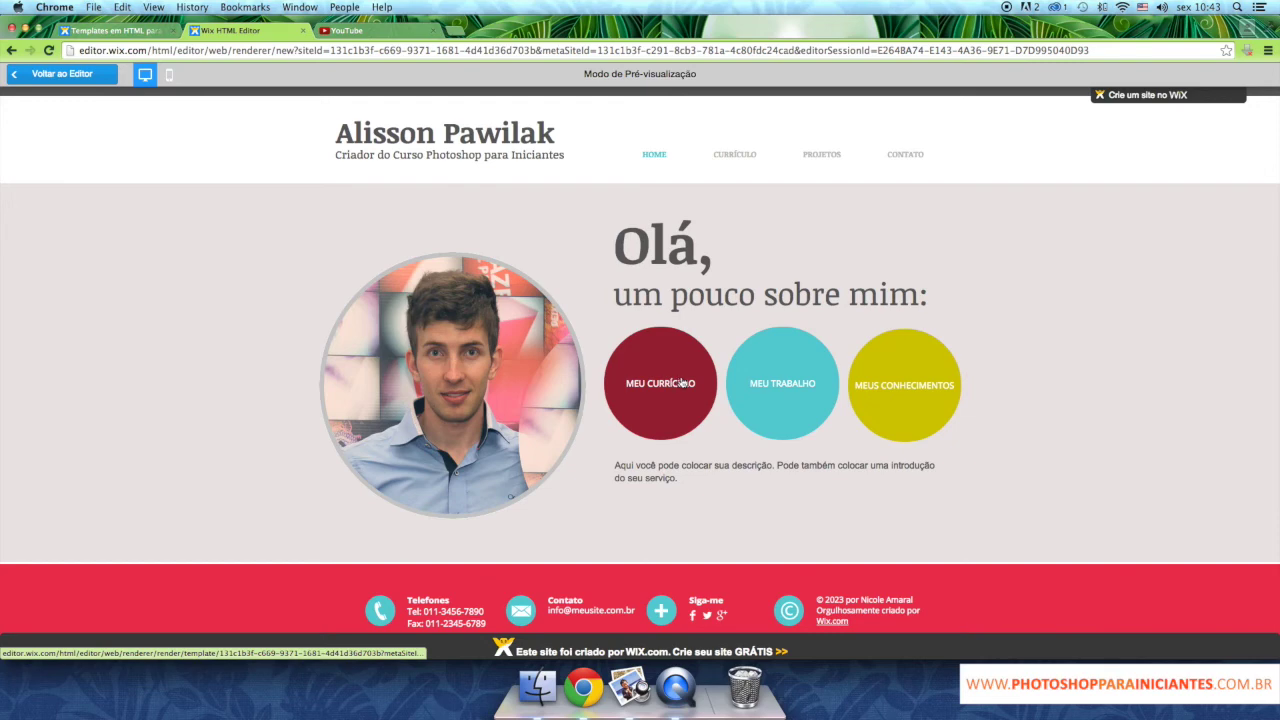
{"action": "left_click", "coordinate": [750, 385]}
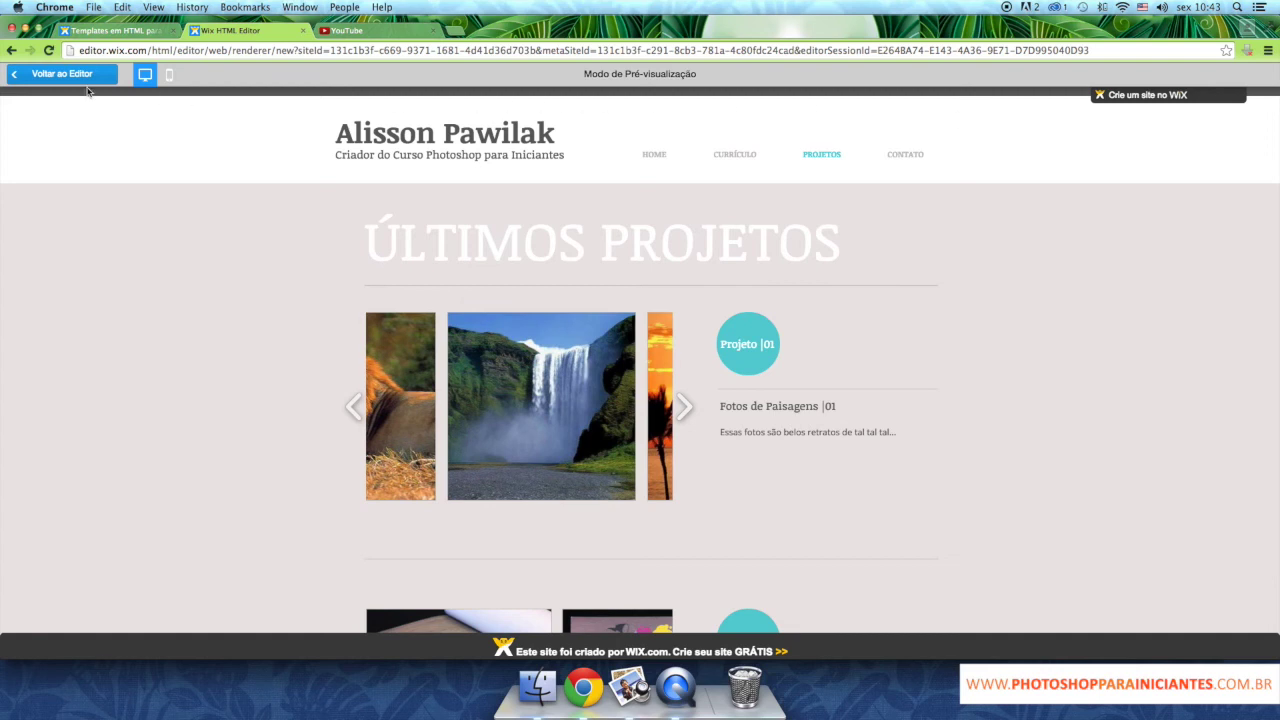
{"action": "left_click", "coordinate": [55, 76]}
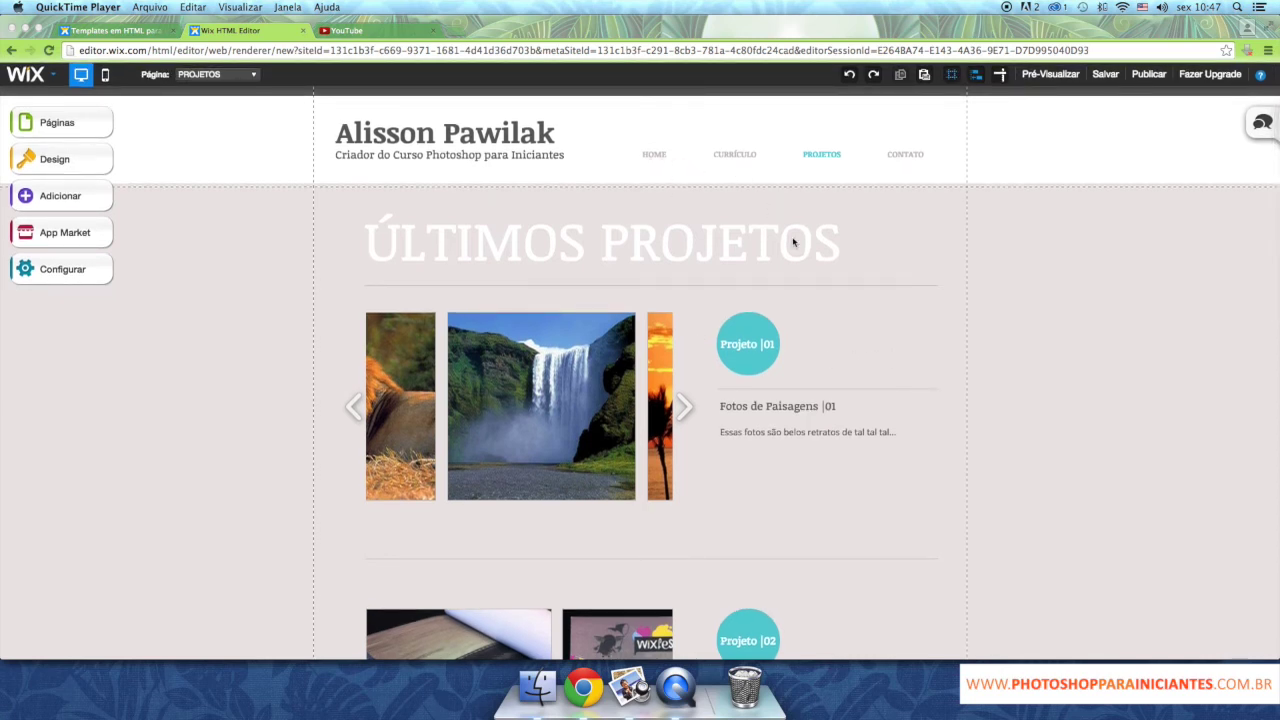
Start publishing the site to bring up the prompt for saving and naming it.
{"action": "left_click", "coordinate": [1158, 76]}
{"action": "left_click", "coordinate": [1158, 76]}
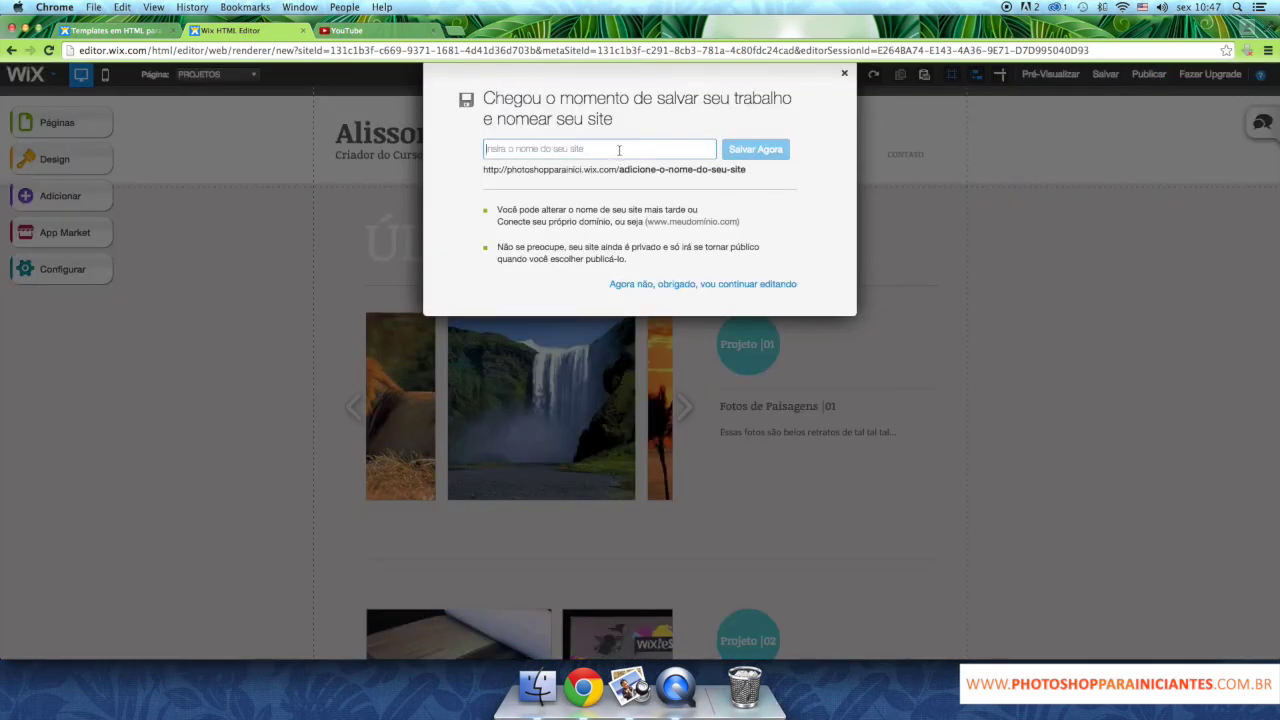
{"action": "type", "text": "Photos"}
{"action": "key", "text": "BackSpace"}
{"action": "key", "text": "BackSpace"}
{"action": "key", "text": "BackSpace"}
{"action": "key", "text": "BackSpace"}
{"action": "key", "text": "BackSpace"}
{"action": "key", "text": "BackSpace"}
{"action": "type", "text": "ph"}
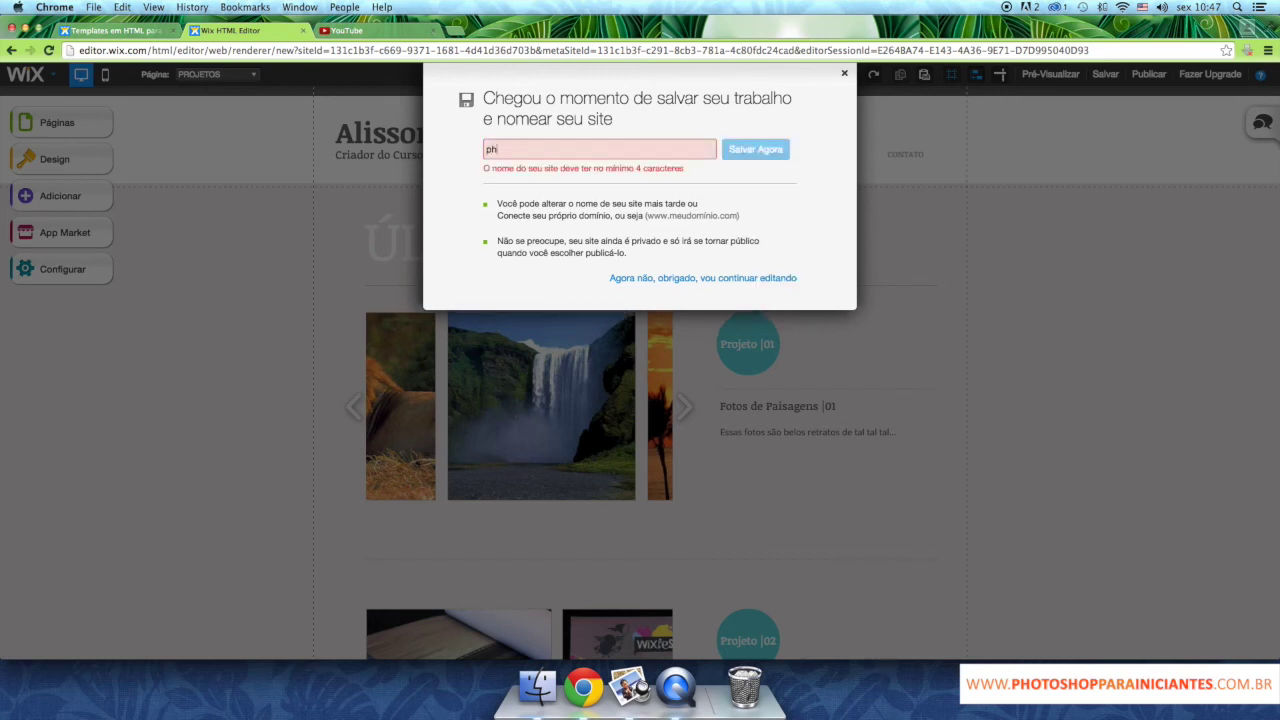
{"action": "type", "text": "otoshopparainiciantes"}
Save the site under the name "portfolio" and publish it online.
{"action": "left_click_drag", "start_coordinate": [642, 149], "coordinate": [468, 147]}
{"action": "type", "text": "porto"}
{"action": "key", "text": "BackSpace"}
{"action": "type", "text": "folio"}
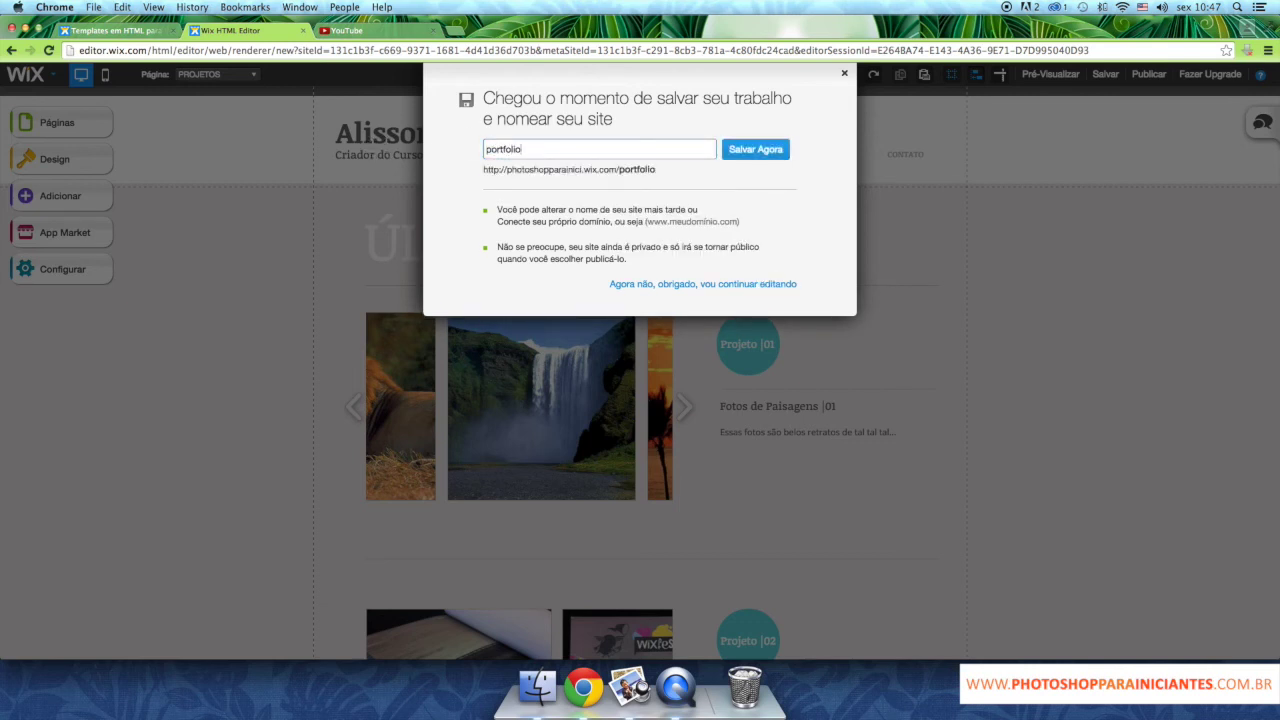
{"action": "left_click", "coordinate": [775, 155]}
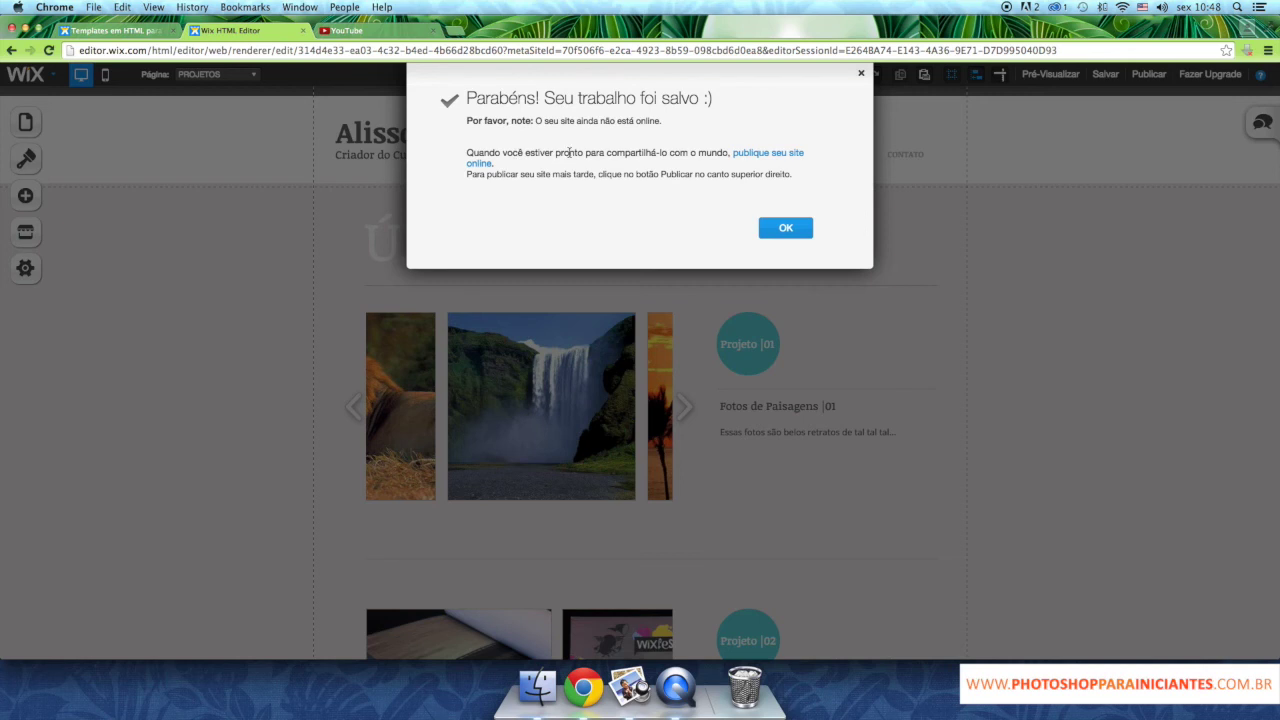
{"action": "left_click", "coordinate": [749, 153]}
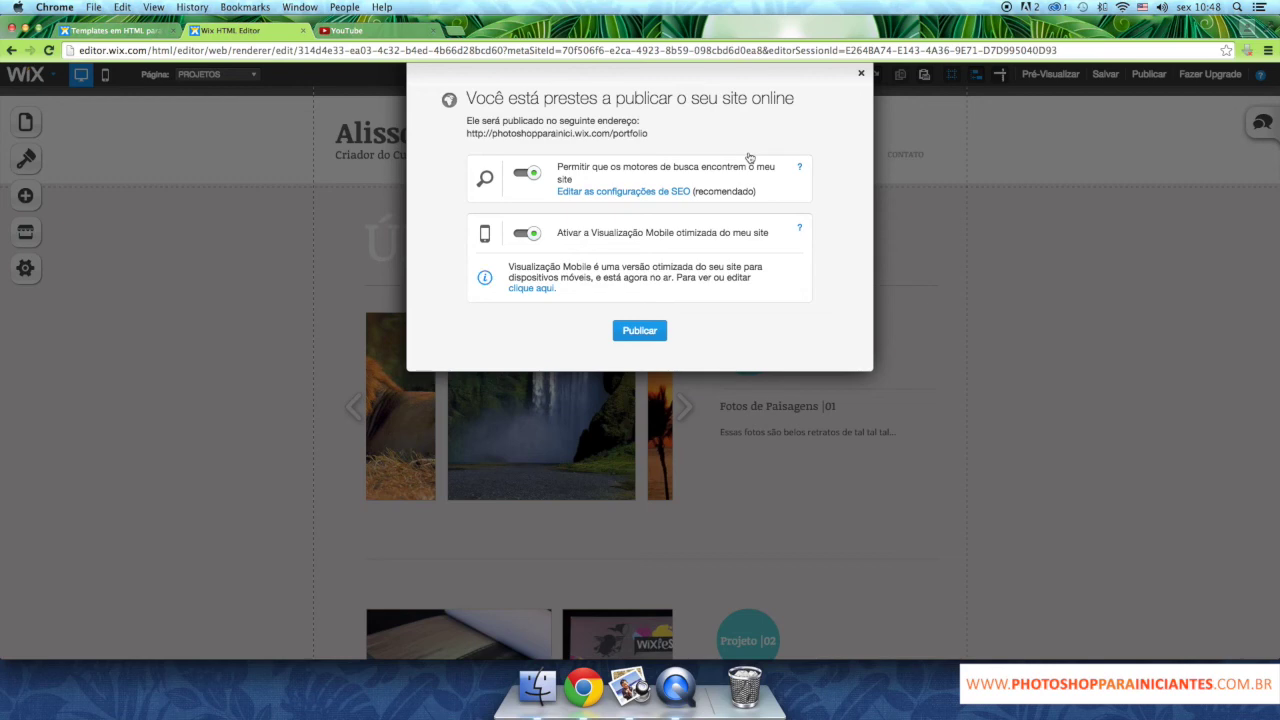
{"action": "left_click", "coordinate": [650, 333]}
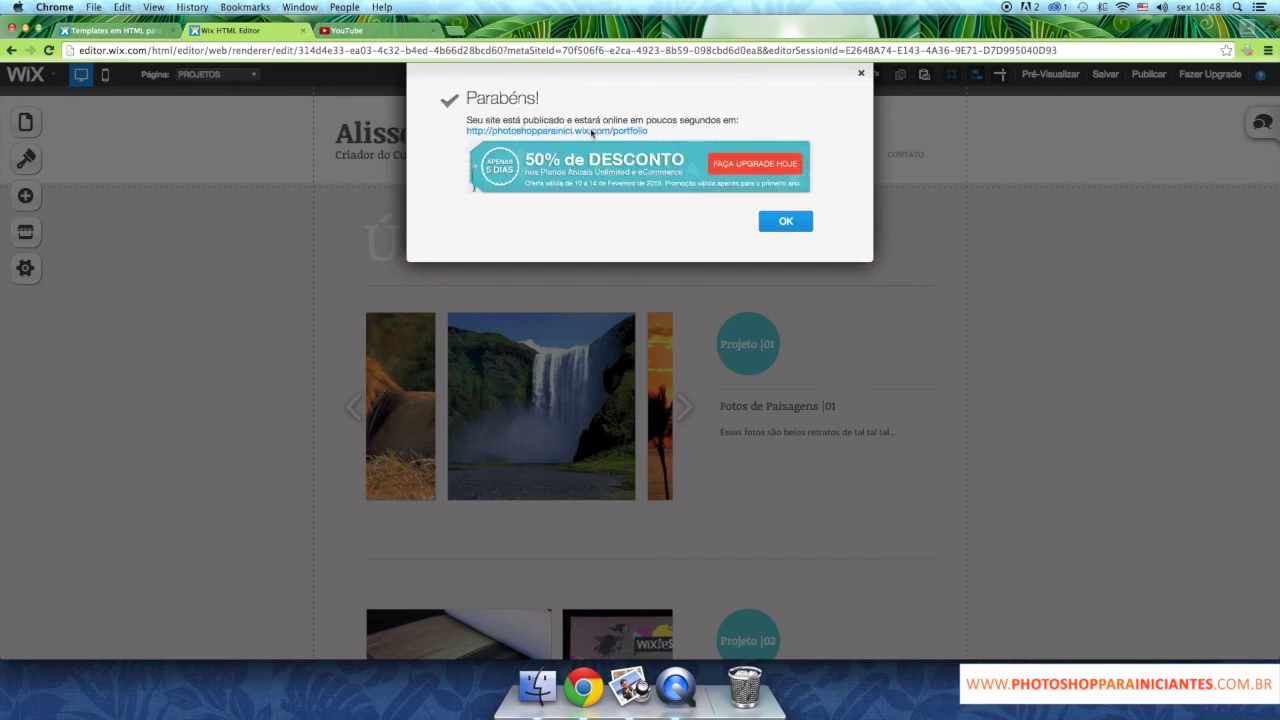
Open the published site at its web address and browse through the first project's photo gallery on the projects page.
{"action": "left_click", "coordinate": [591, 131]}
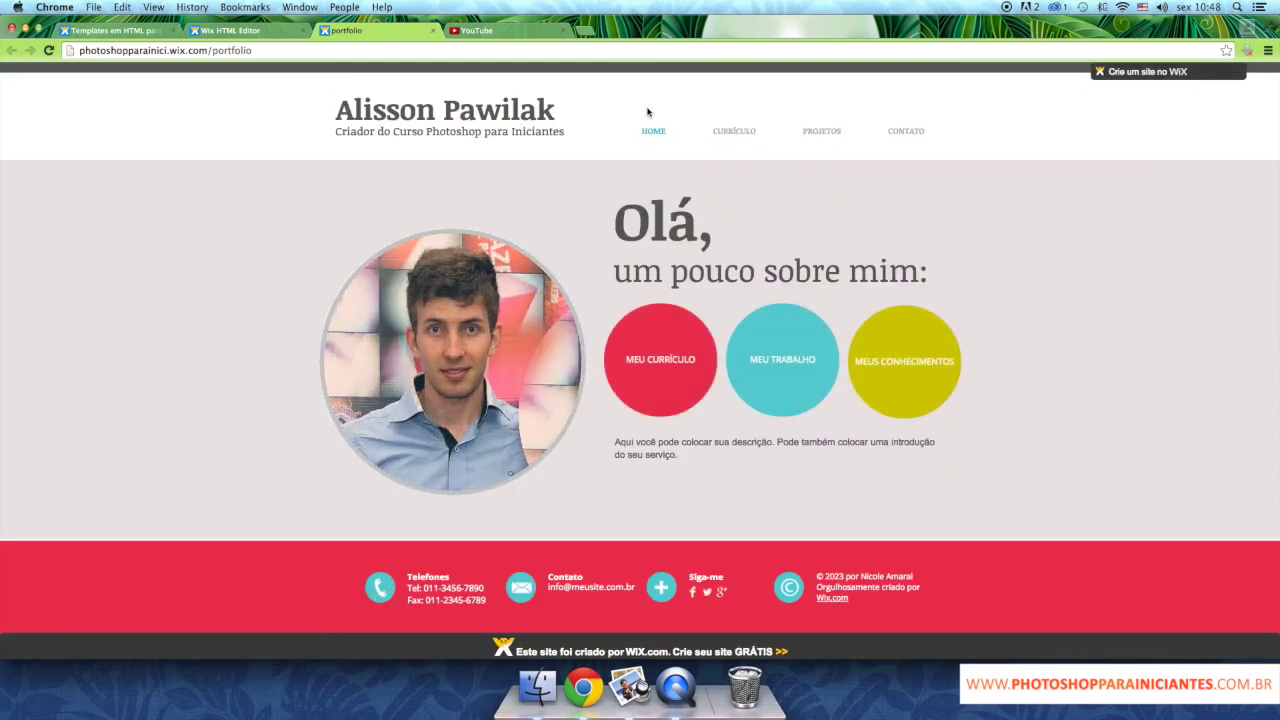
{"action": "left_click", "coordinate": [823, 131]}
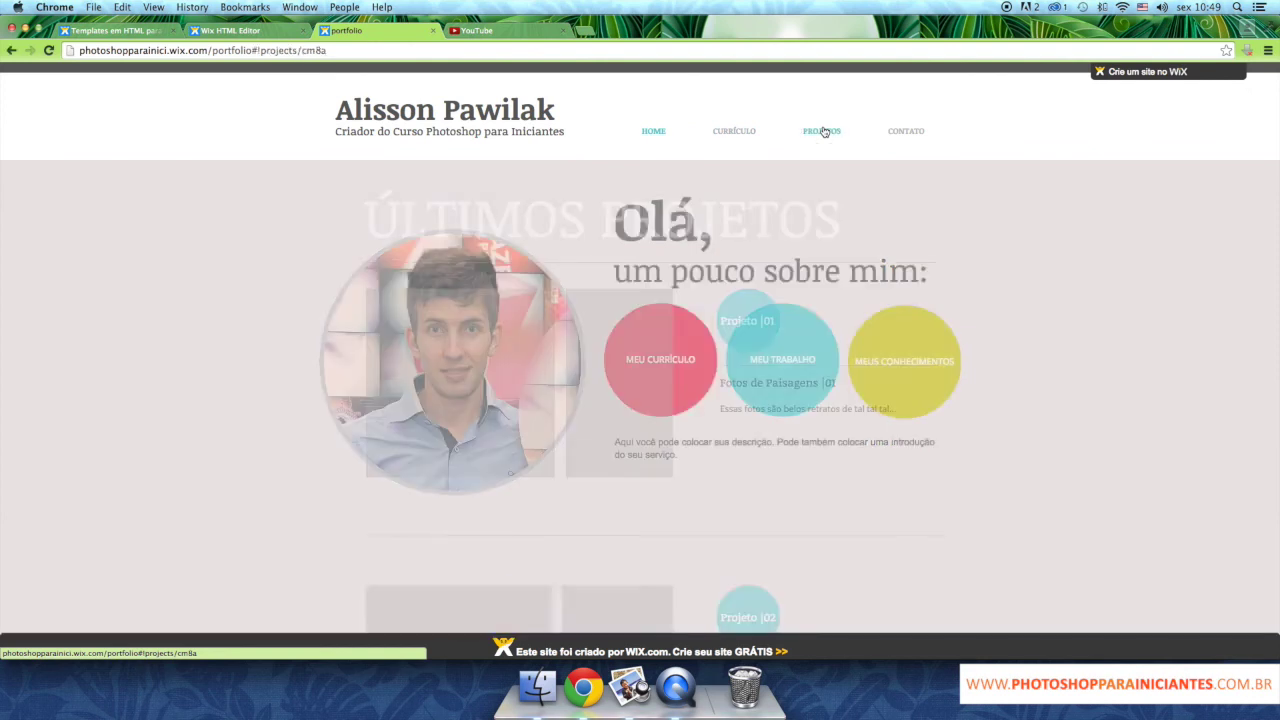
{"action": "left_click", "coordinate": [678, 394]}
{"action": "left_click", "coordinate": [683, 384]}
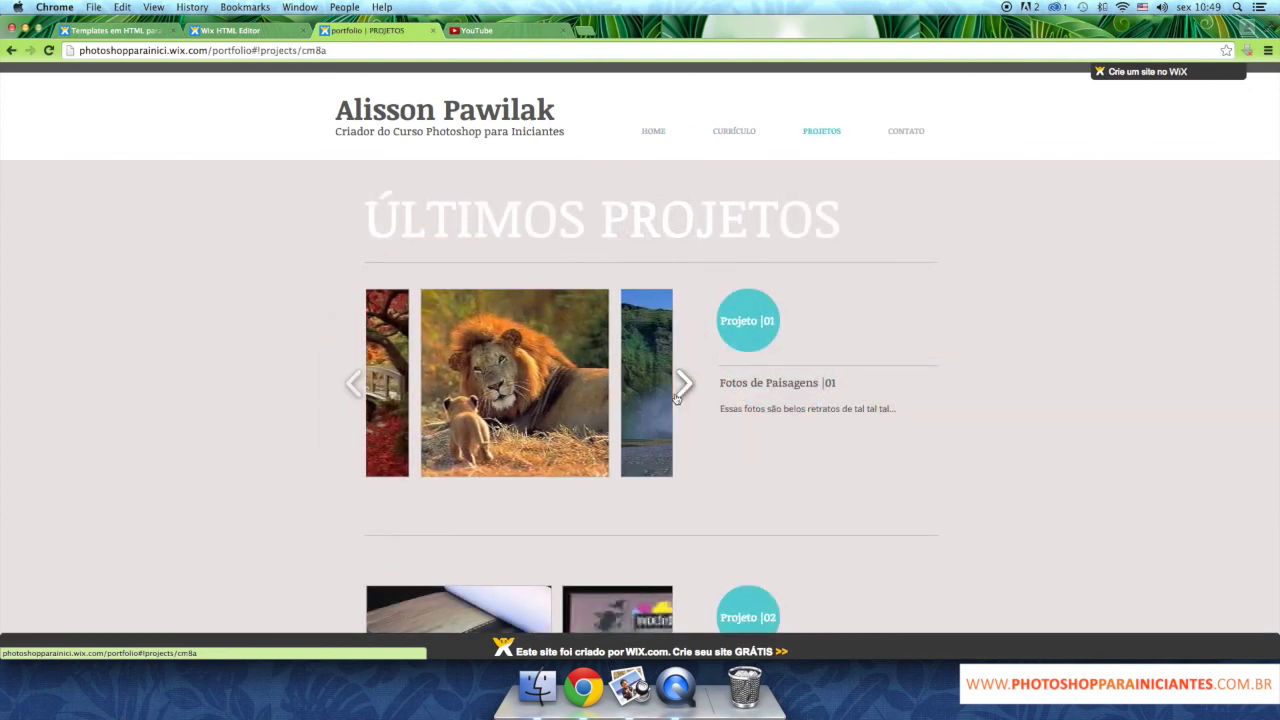
{"action": "left_click", "coordinate": [683, 384]}
{"action": "left_click", "coordinate": [681, 386]}
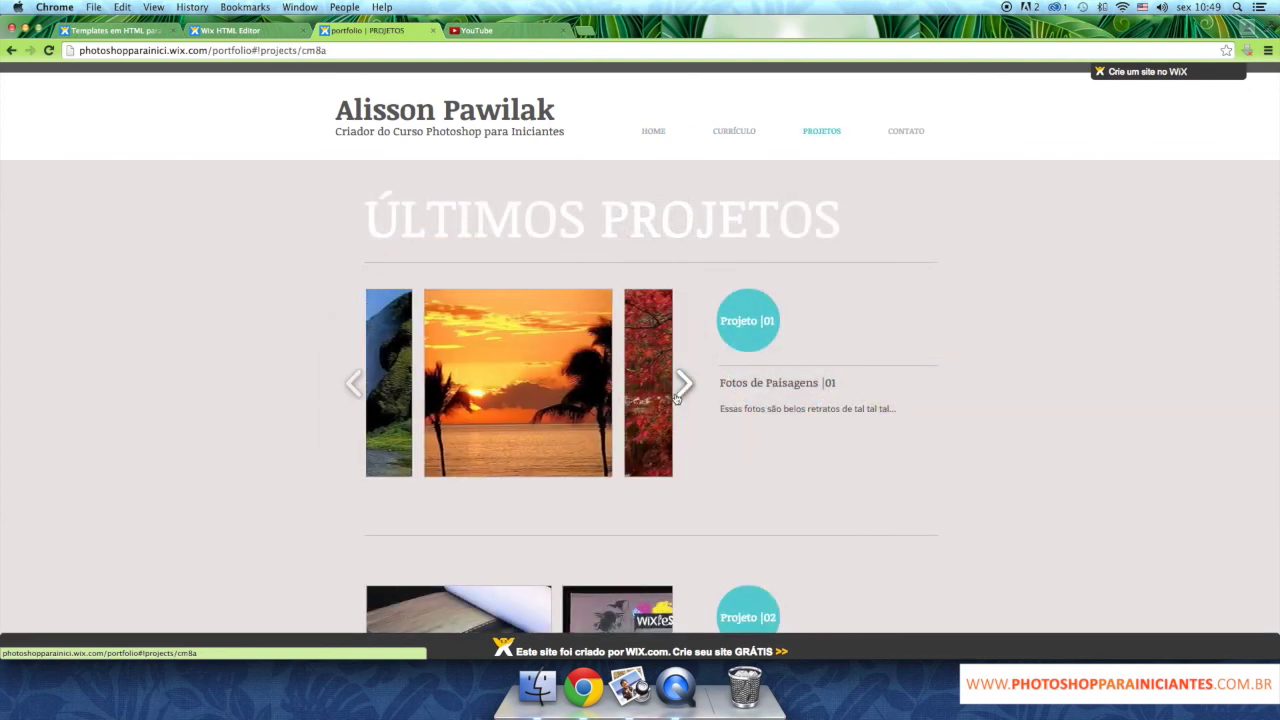
{"action": "left_click", "coordinate": [681, 386]}
{"action": "left_click", "coordinate": [680, 390]}
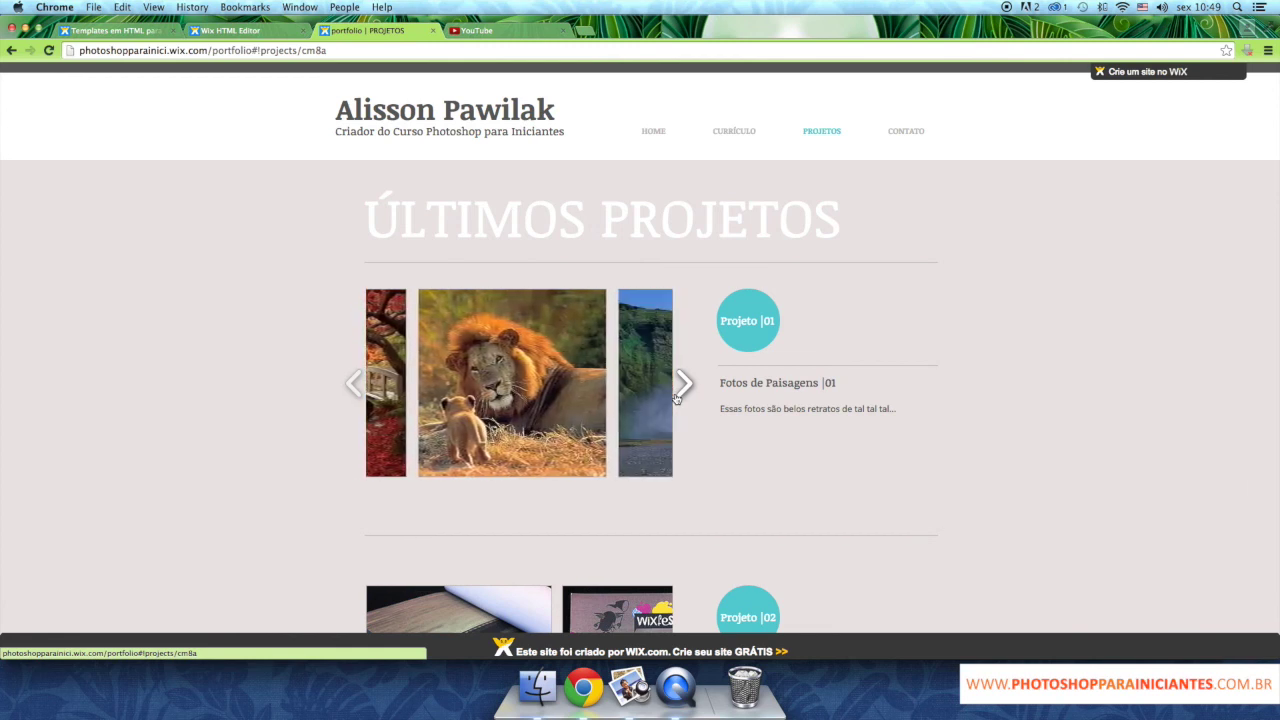
{"action": "left_click", "coordinate": [688, 380]}
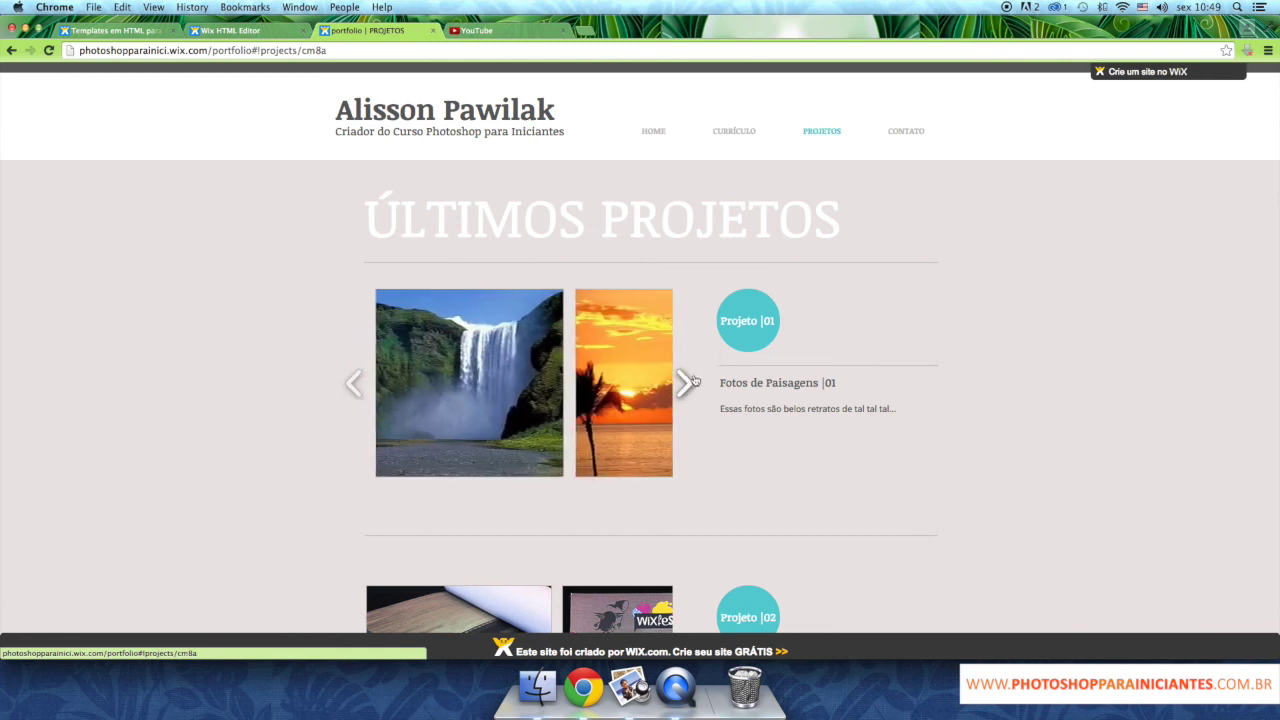